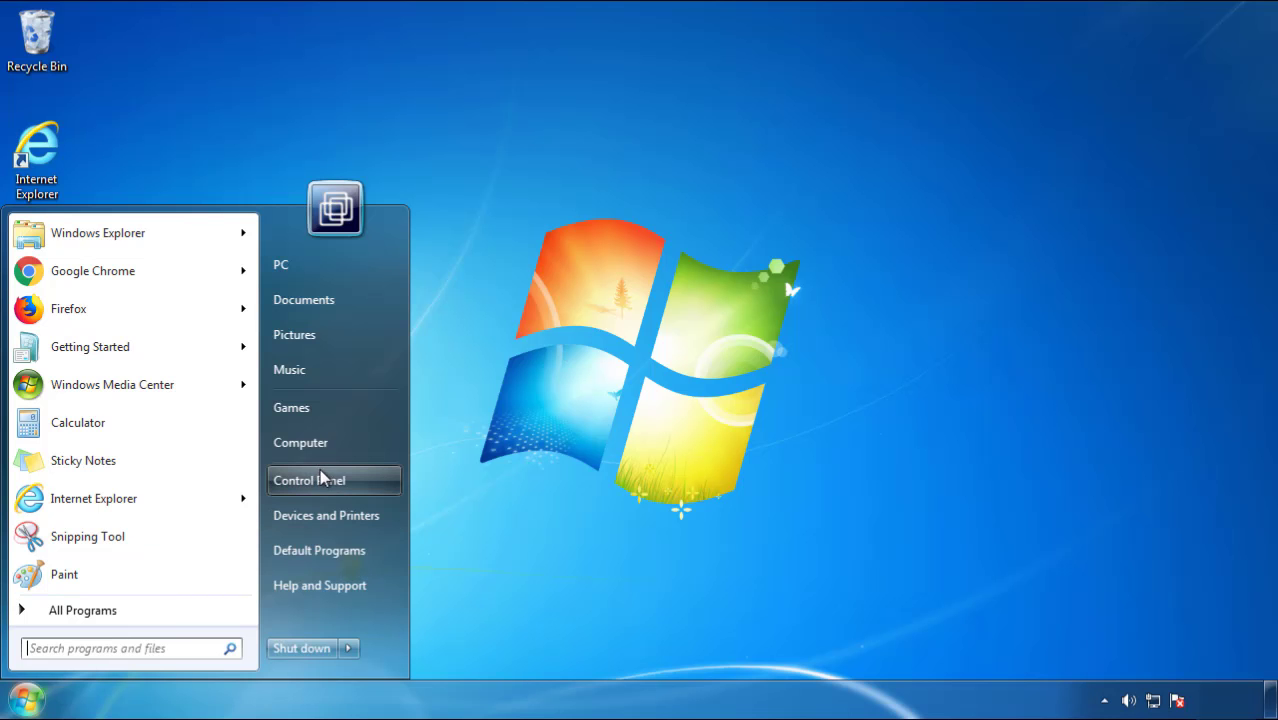
Open the list of installed programs and sort it by installation date, newest first
left_click(320, 477)
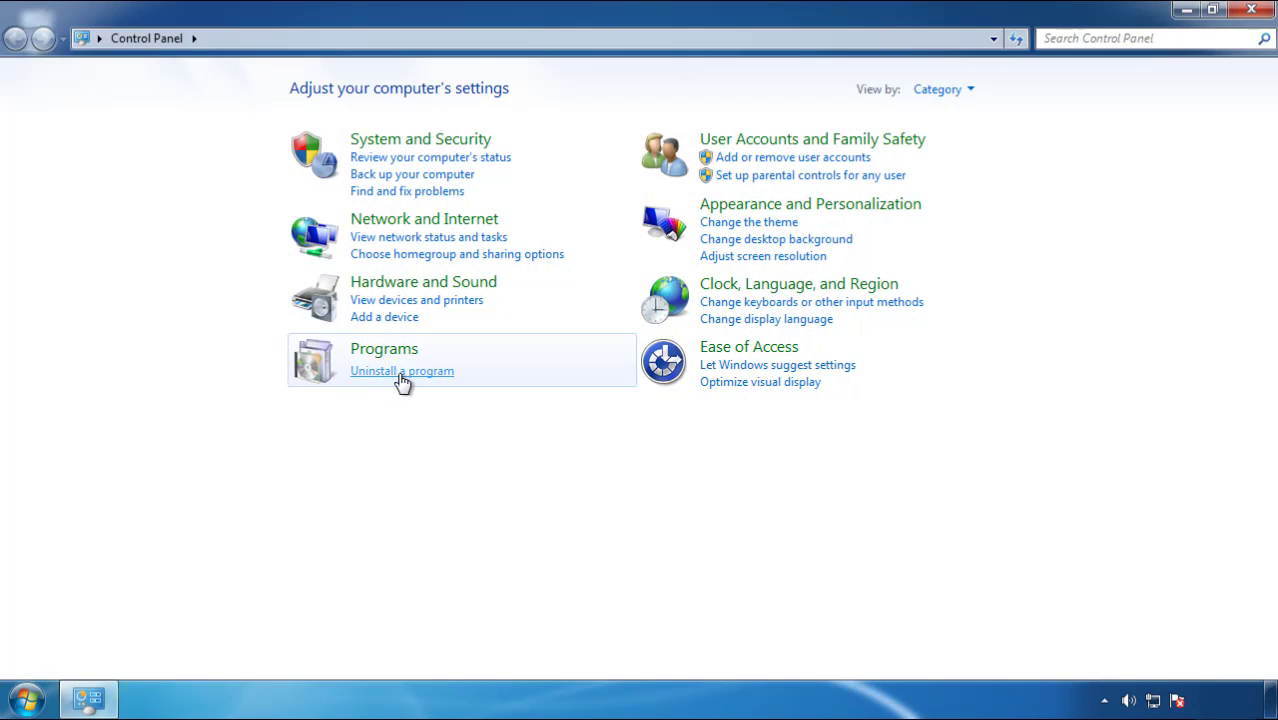
left_click(398, 377)
left_click(749, 190)
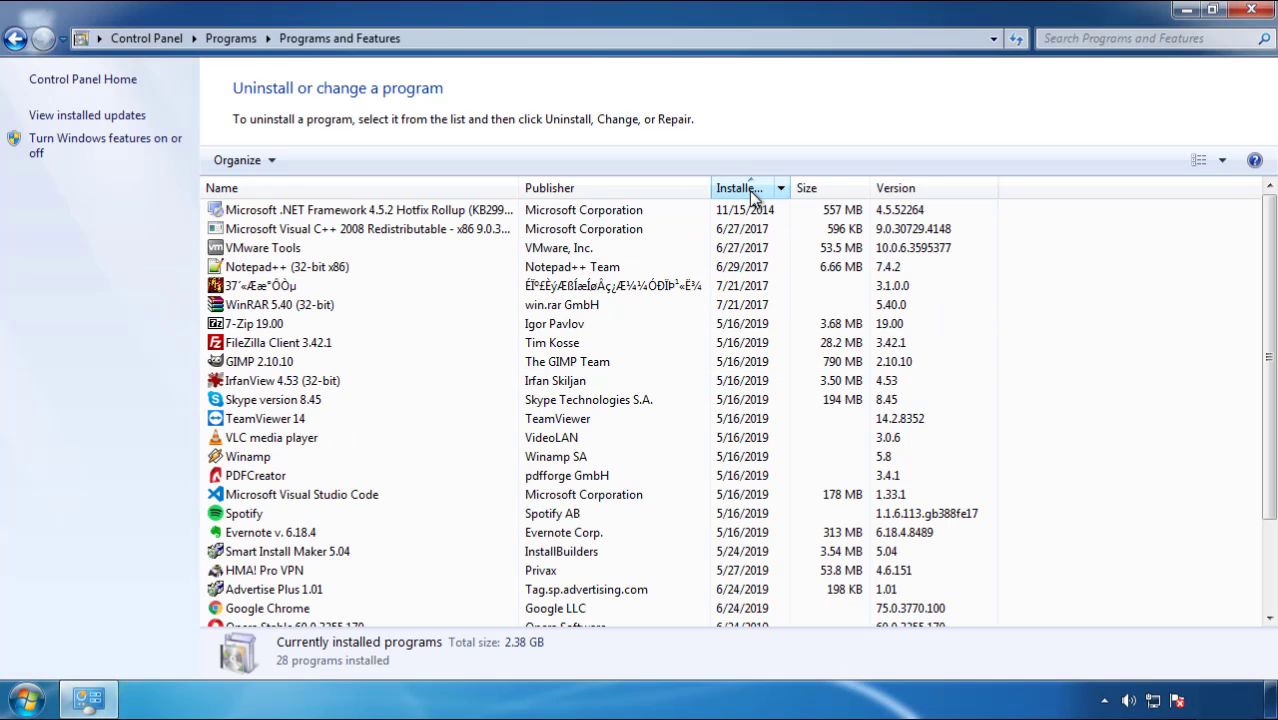
left_click(743, 190)
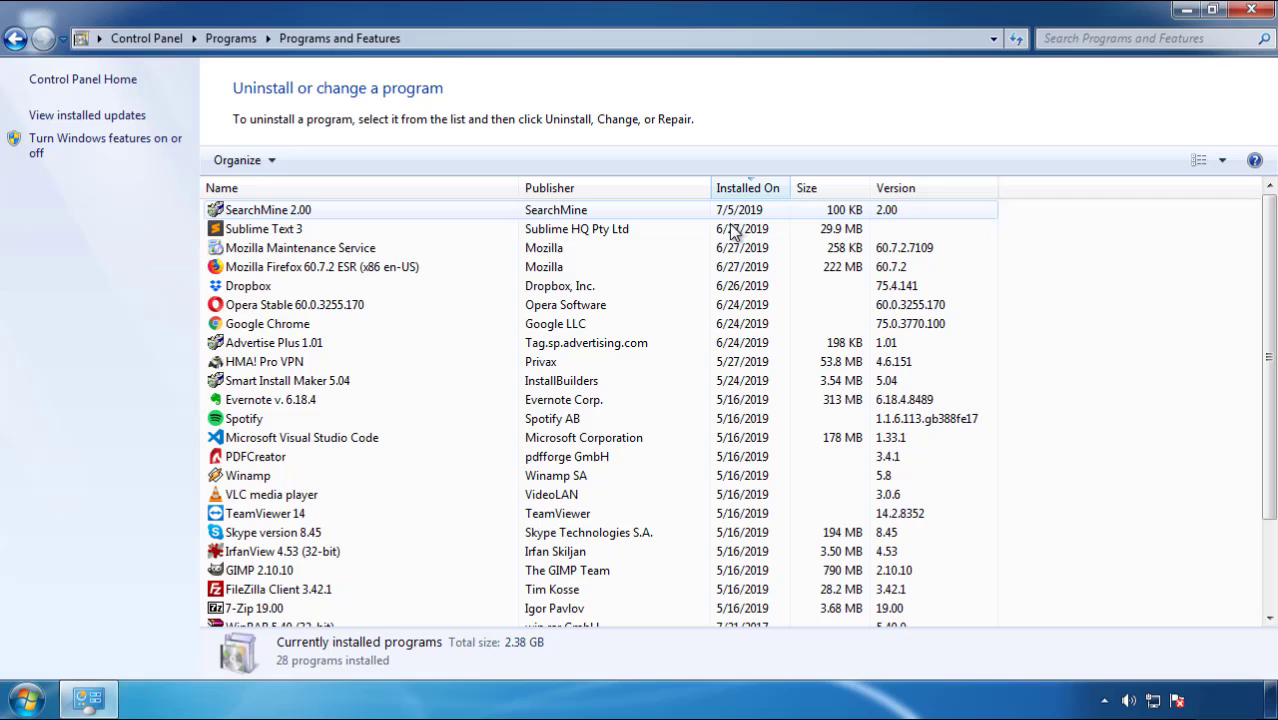
Uninstall SearchMine 2.00 and close the installed programs window
left_click(267, 214)
left_click(318, 160)
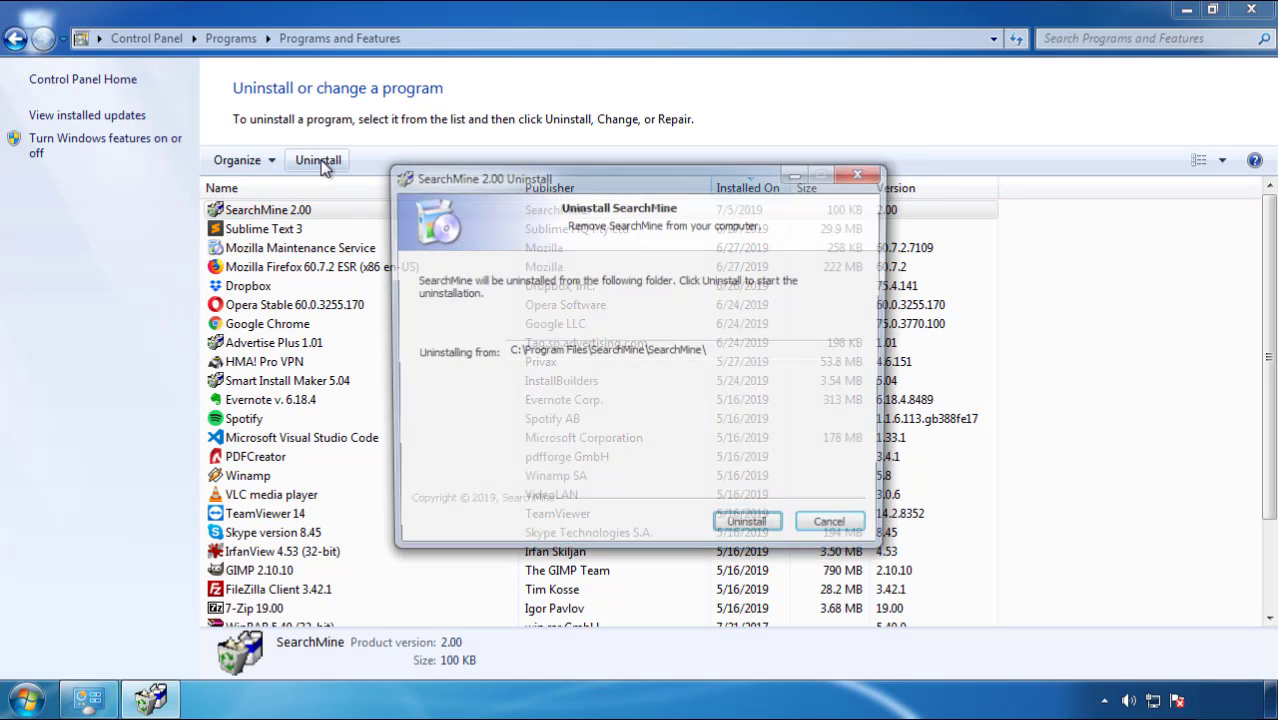
left_click(751, 530)
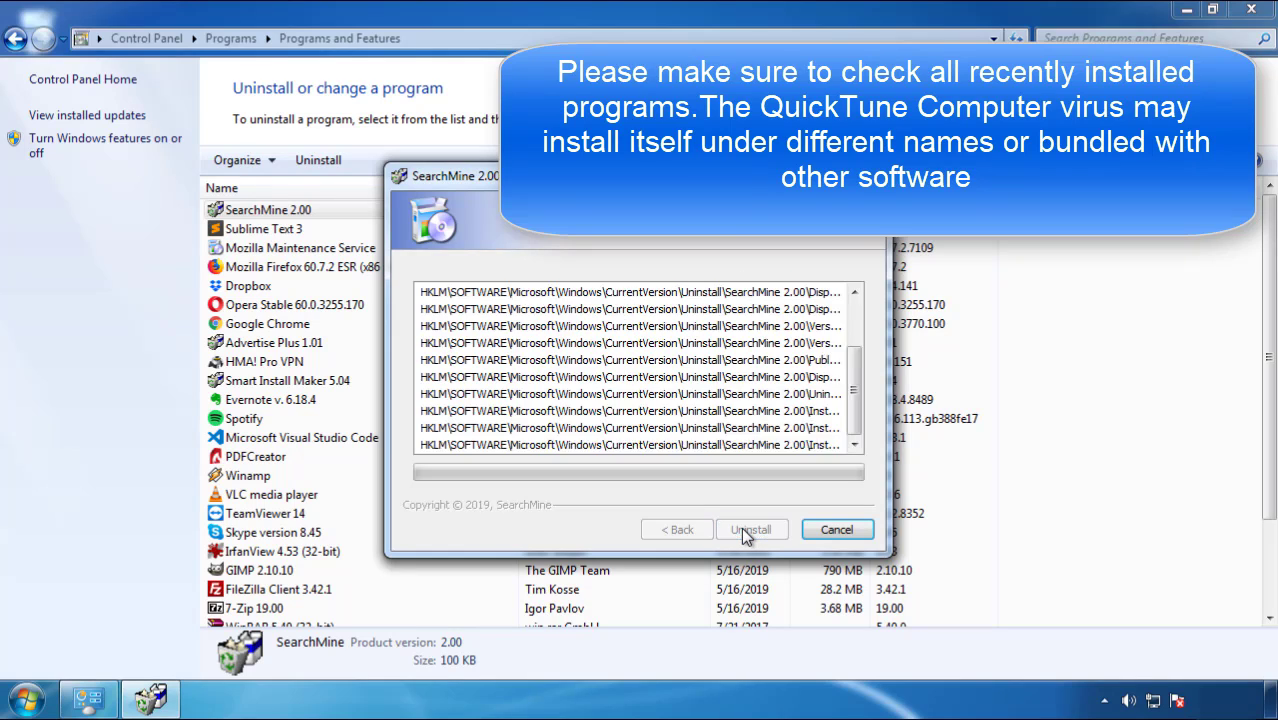
left_click(743, 531)
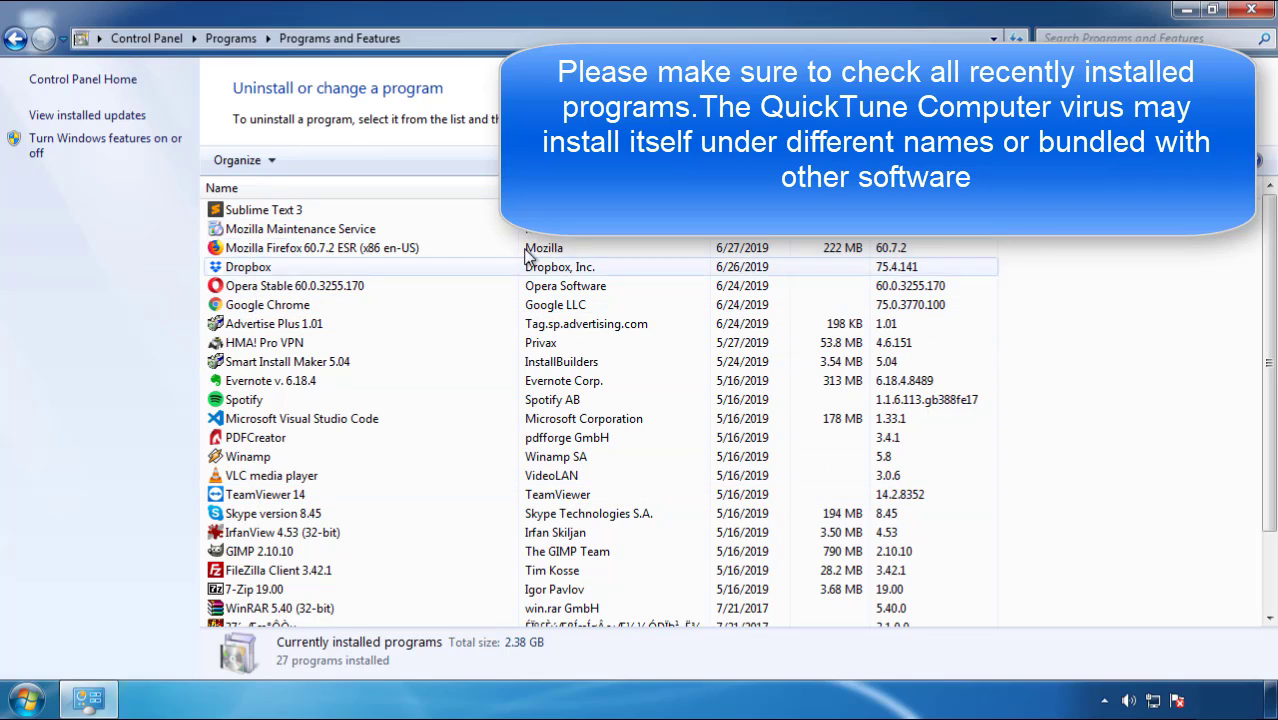
left_click(1253, 12)
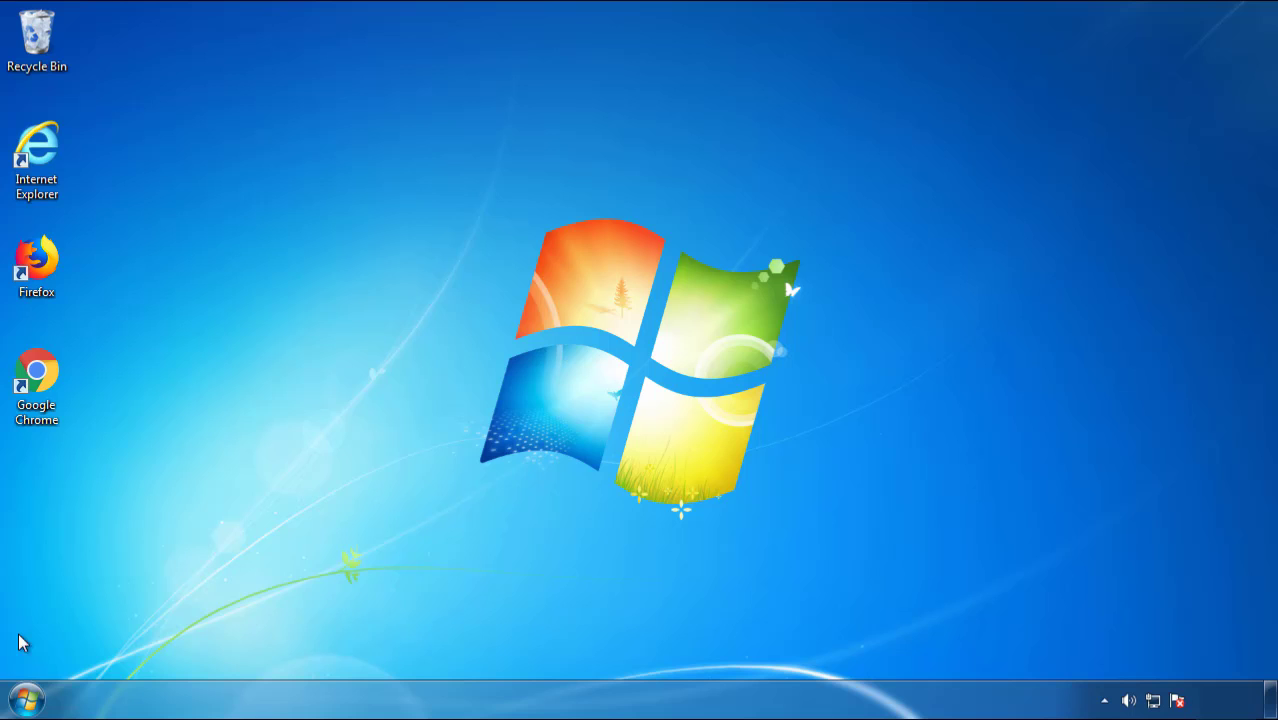
Restart the computer and boot Windows 7 into Safe Mode from the advanced boot options
left_click(24, 700)
left_click(348, 648)
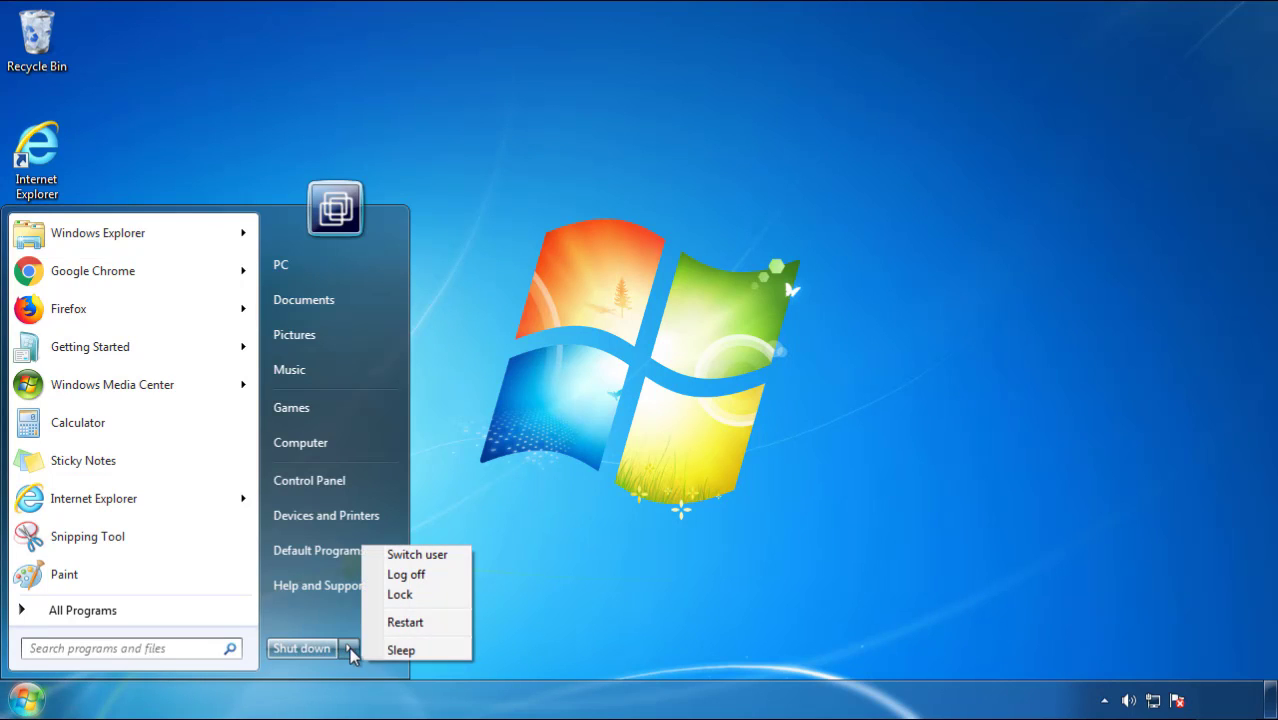
left_click(664, 542)
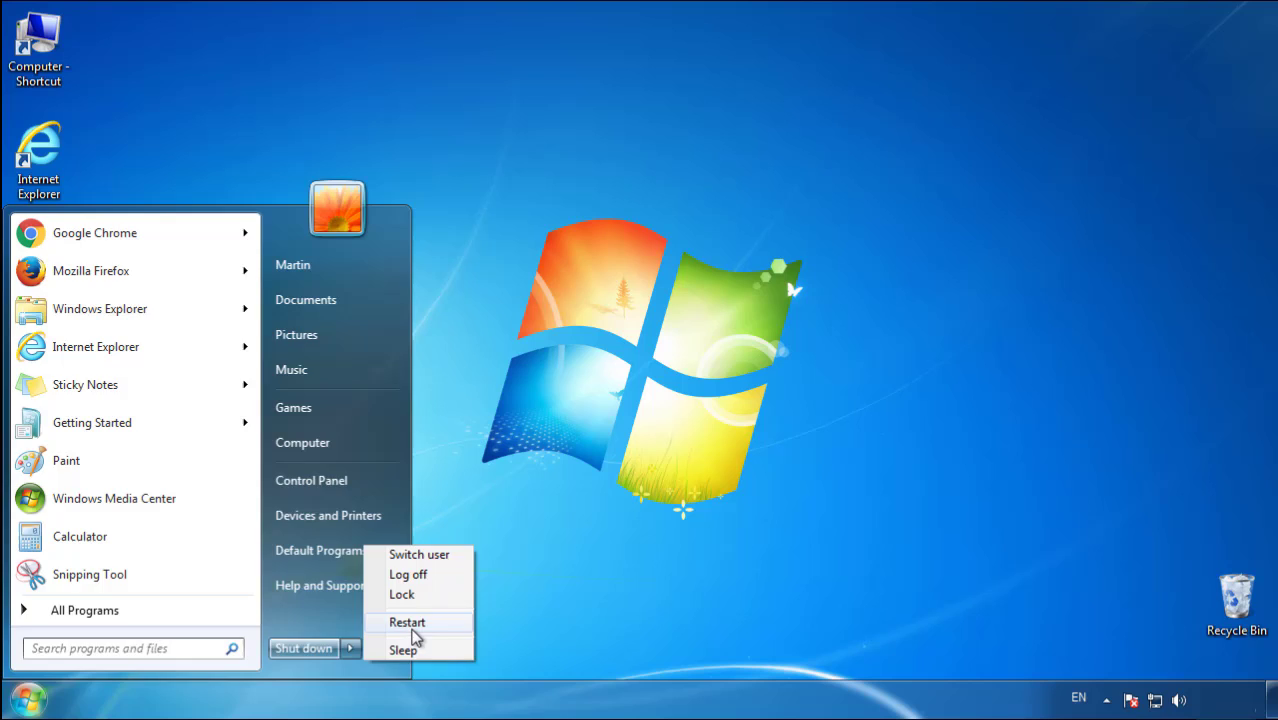
left_click(409, 626)
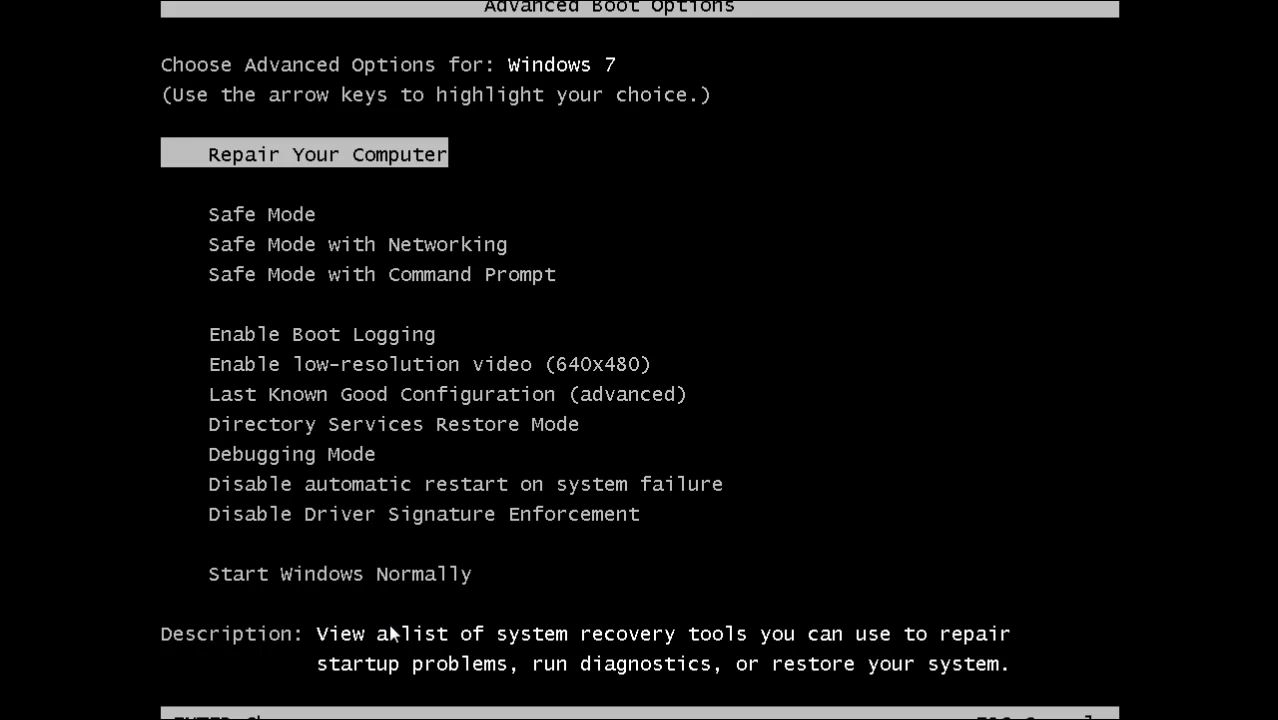
key("Down")
key("Return")
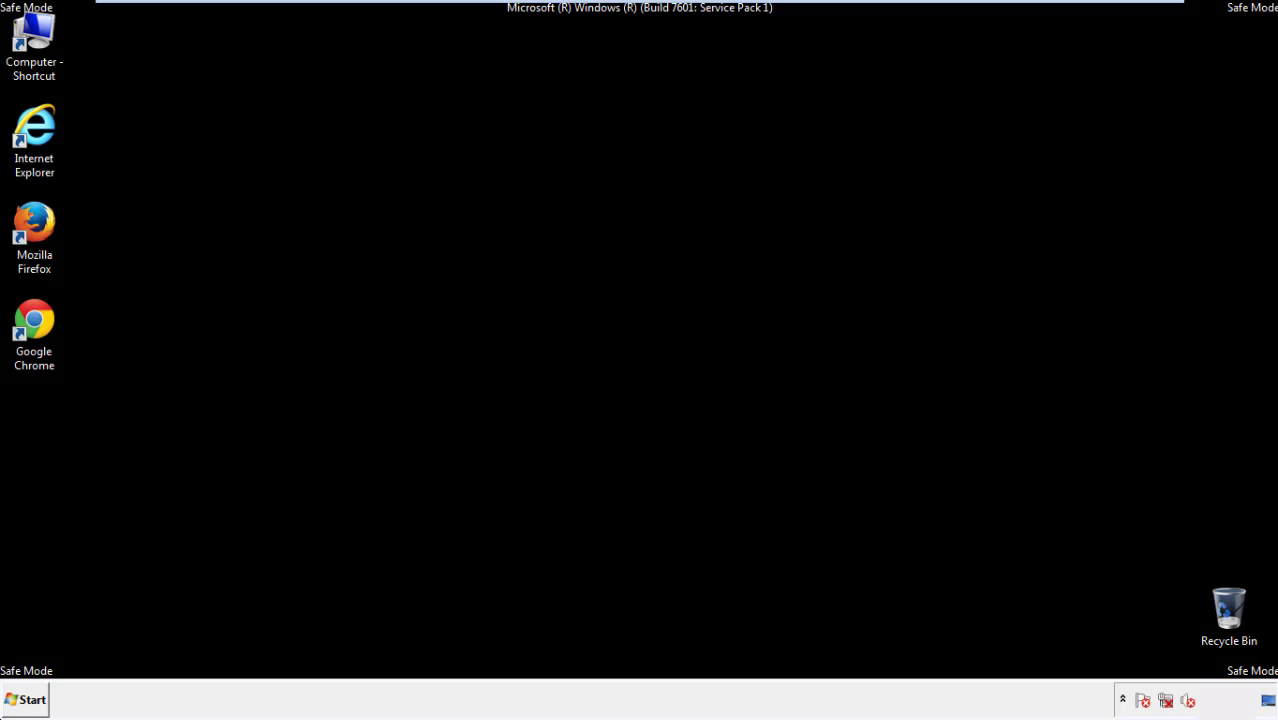
Launch Mozilla Firefox and decline making it the default browser
double_click(46, 232)
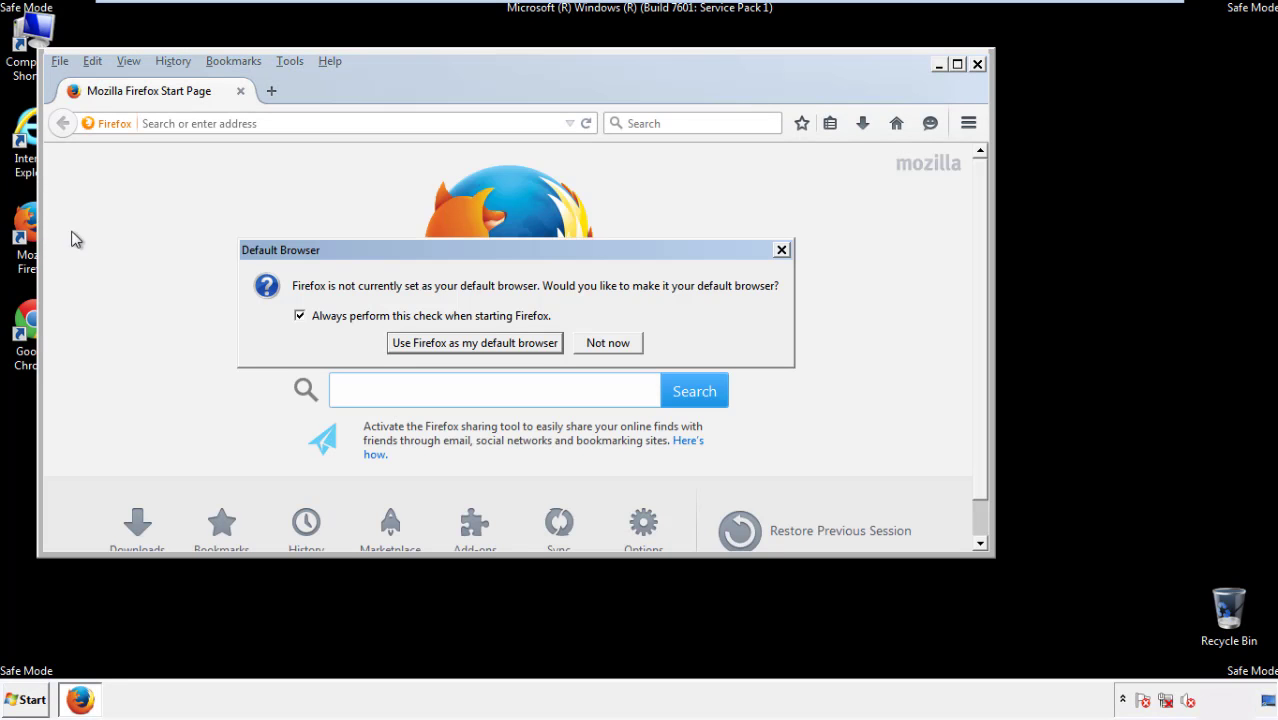
left_click(622, 343)
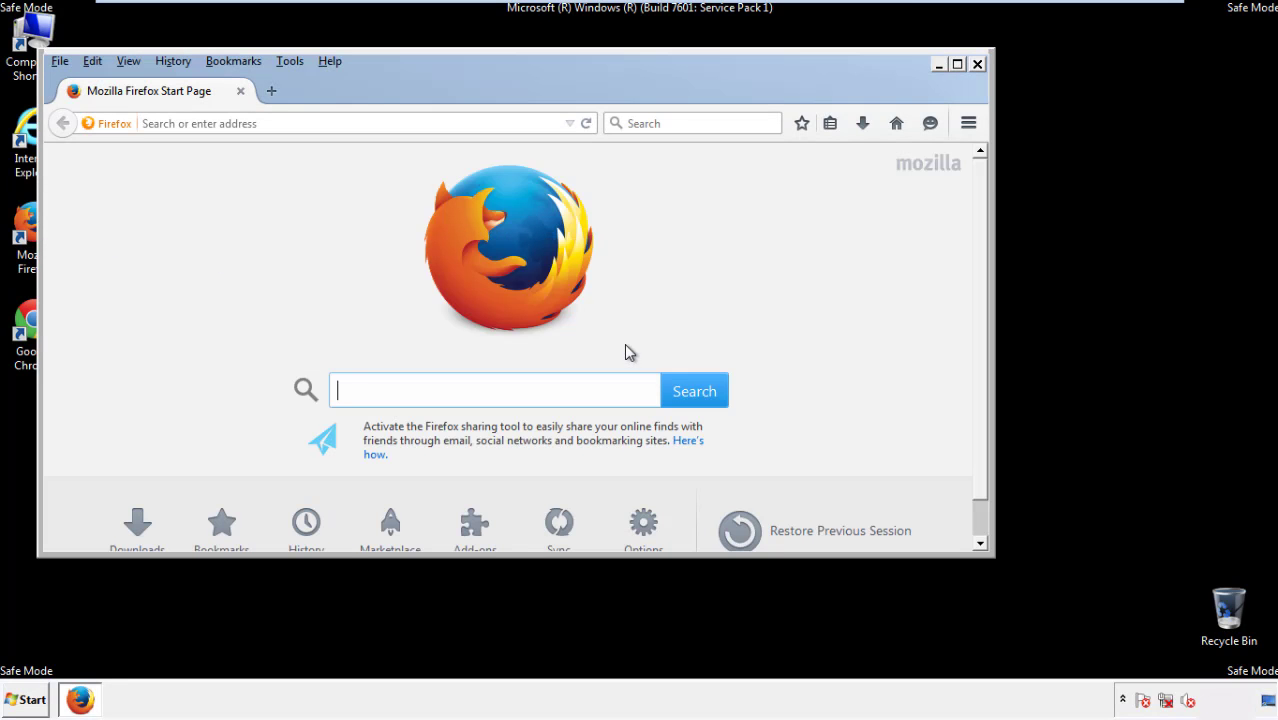
Hide the Firefox menu bar and show it again
right_click(392, 89)
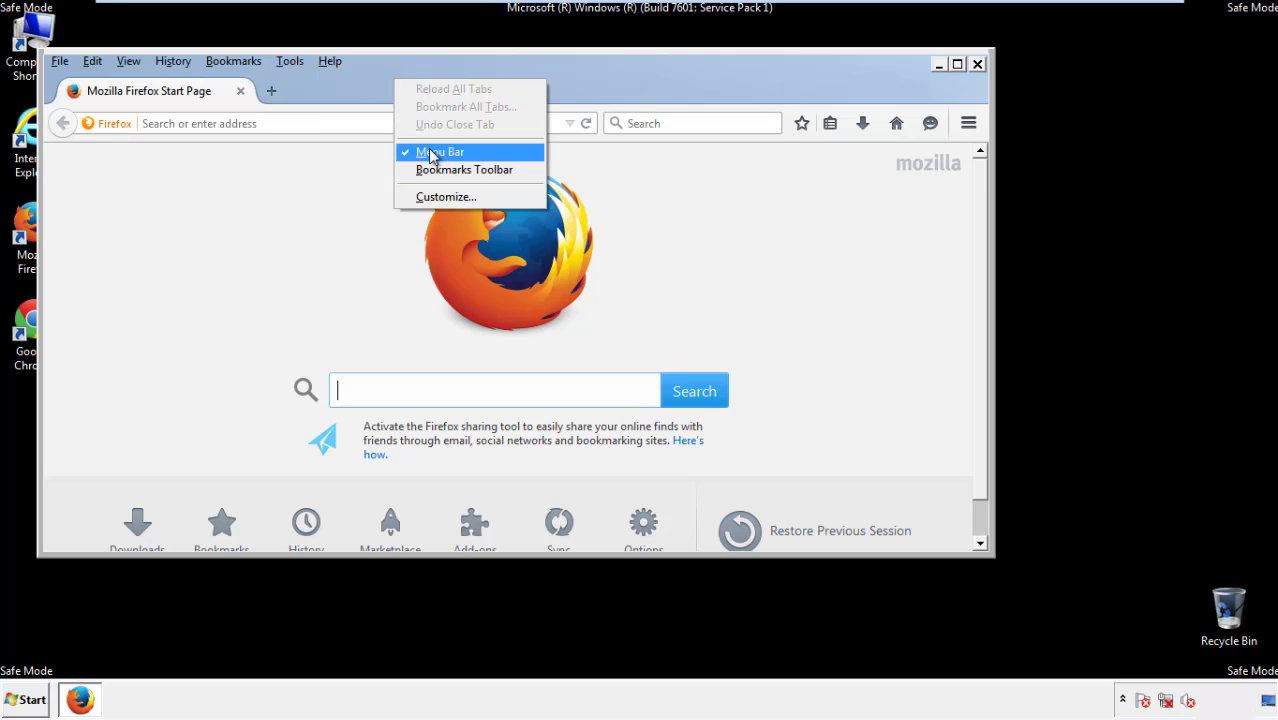
left_click(427, 151)
right_click(403, 82)
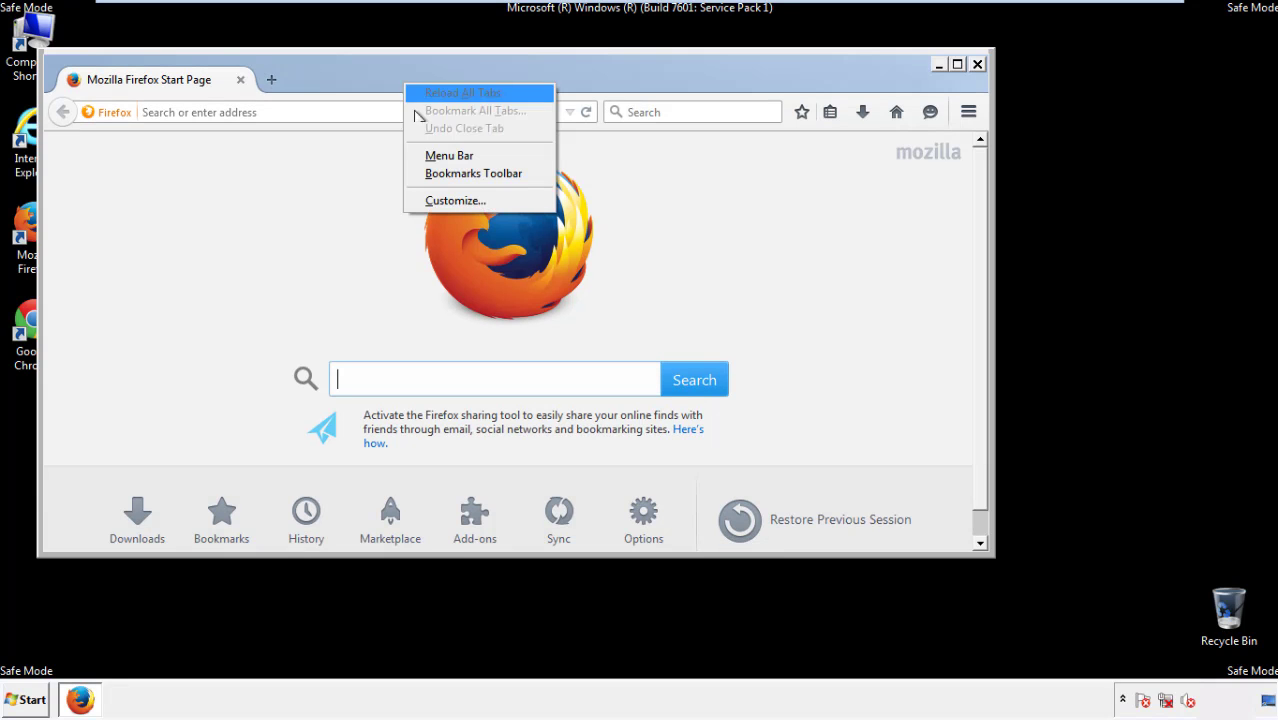
left_click(430, 157)
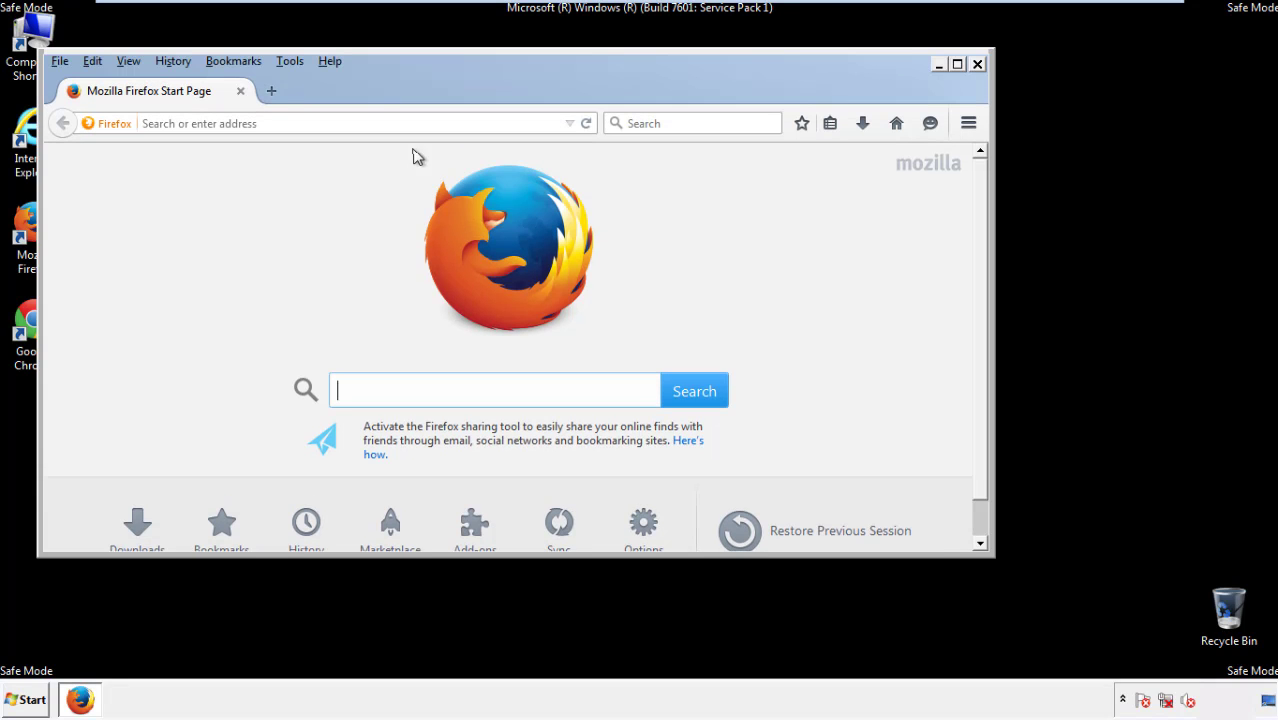
Clear all Firefox history for the time range Everything, including cookies, cache, active logins, offline website data and site preferences
left_click(174, 62)
left_click(190, 100)
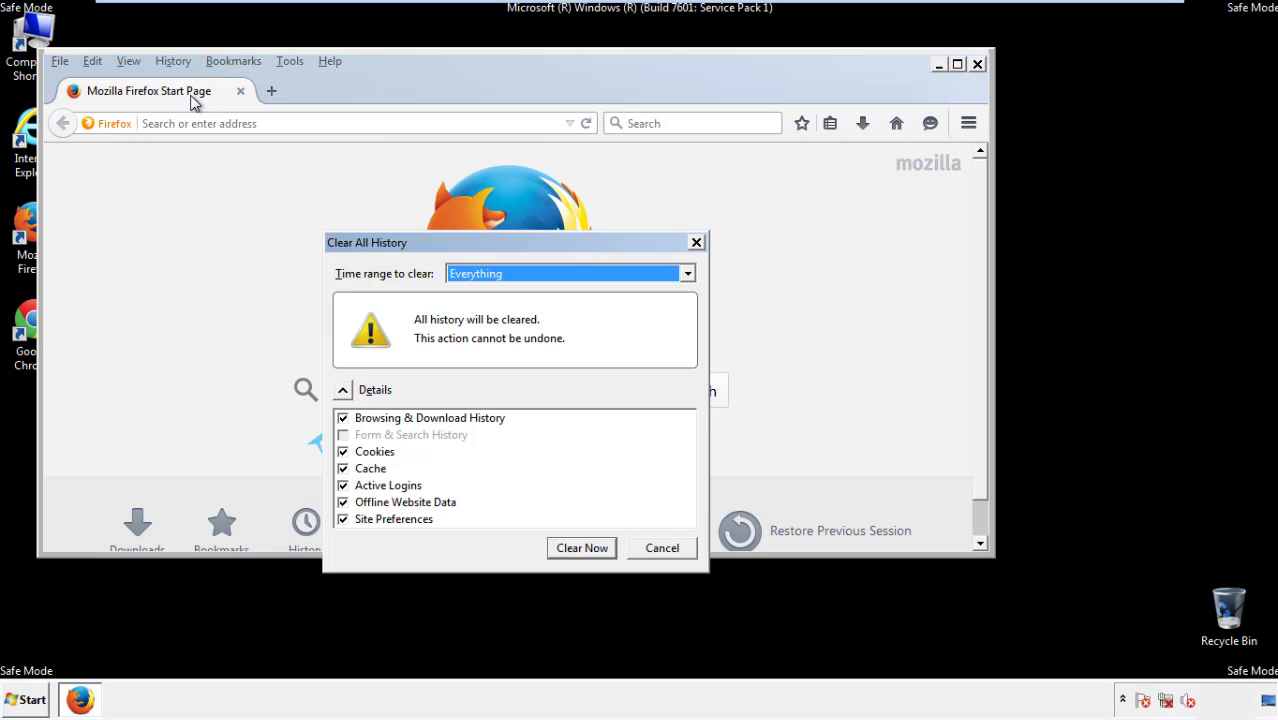
left_click(475, 276)
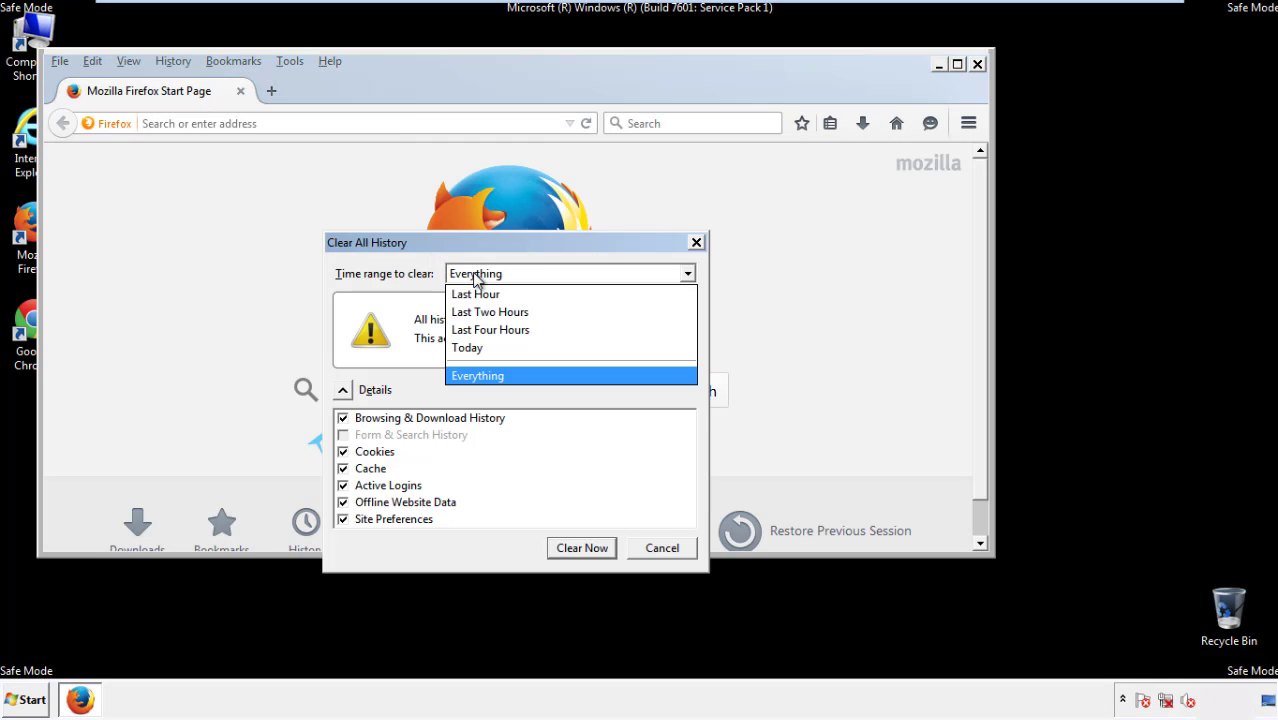
left_click(478, 371)
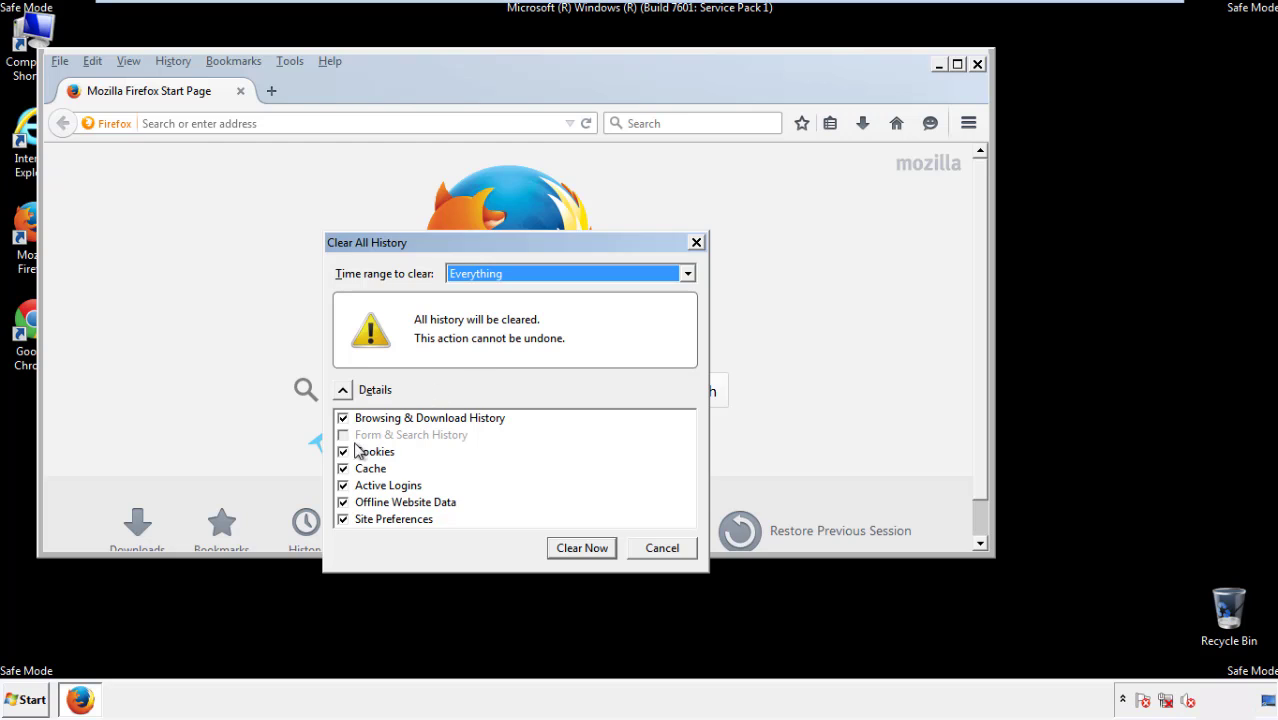
left_click(342, 502)
left_click(342, 502)
left_click(343, 520)
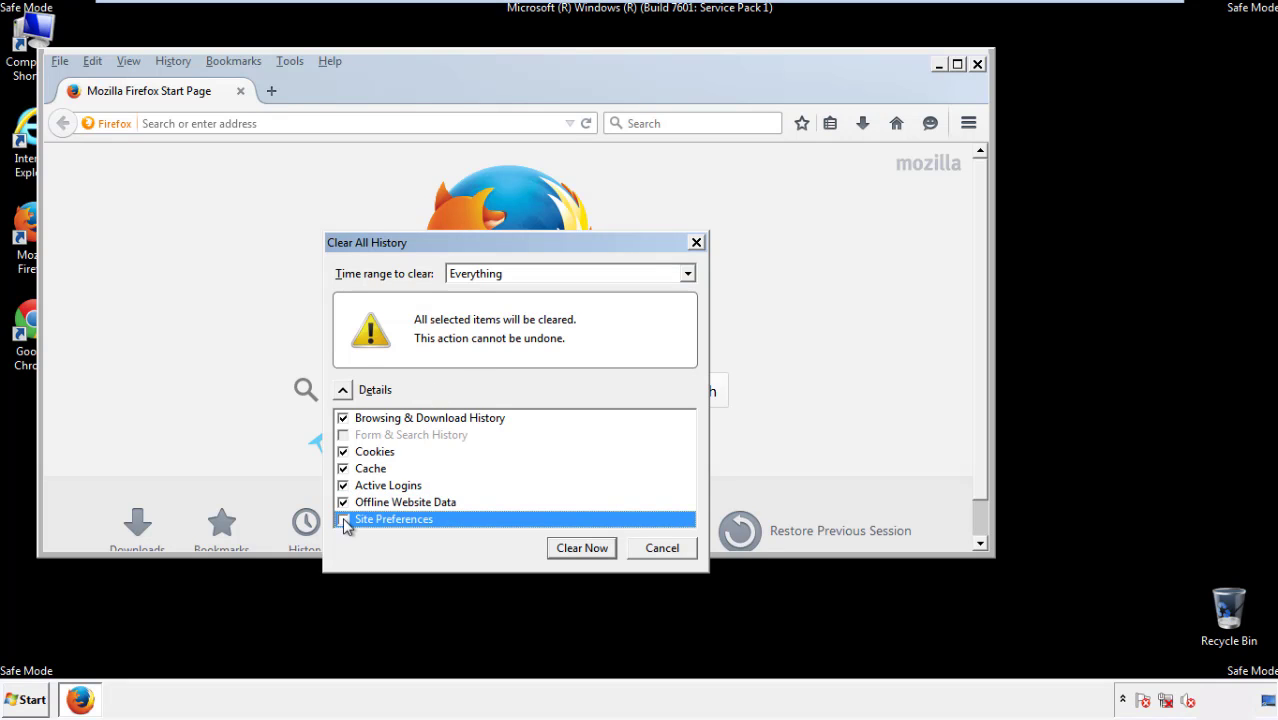
left_click(343, 520)
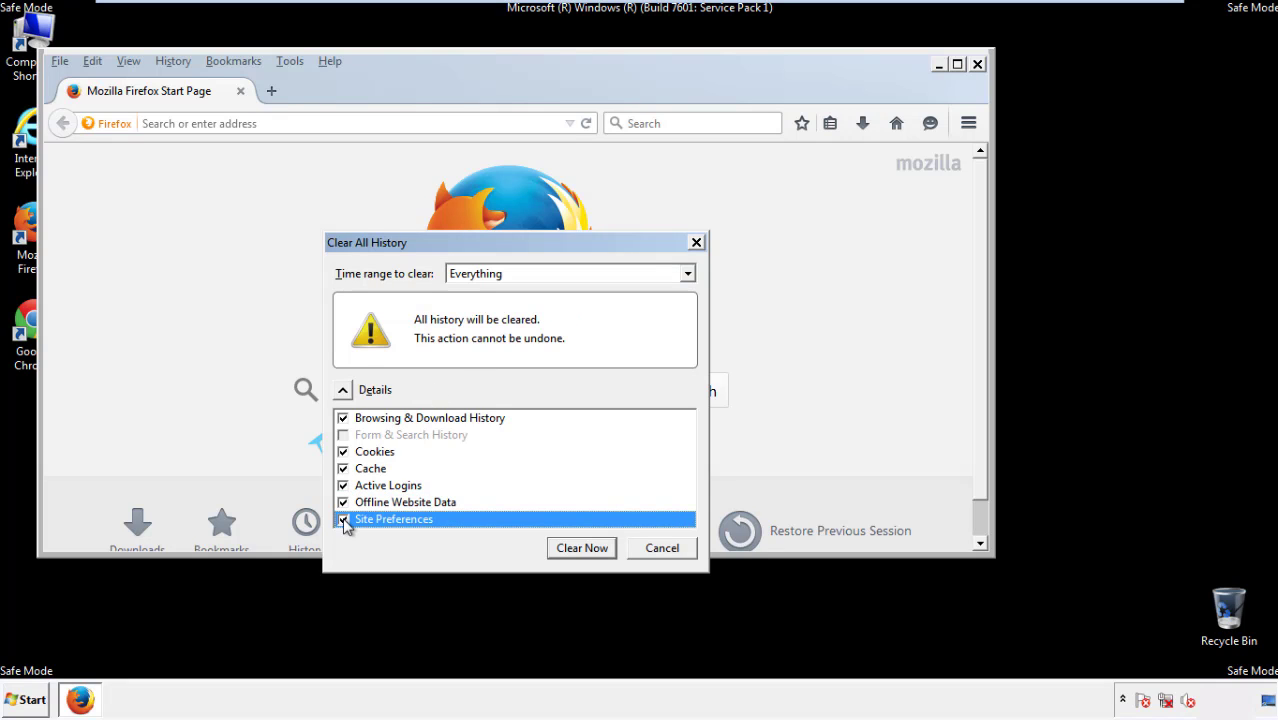
left_click(580, 549)
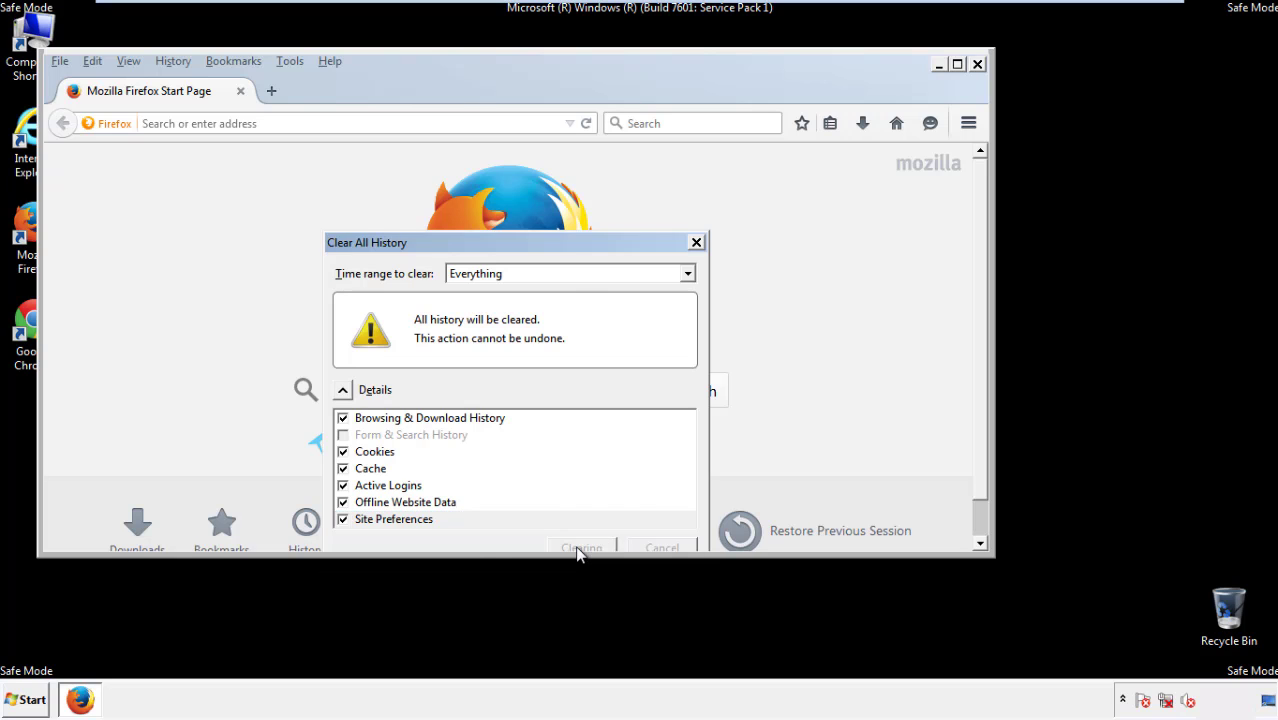
Refresh Firefox to its default settings from the troubleshooting information, finish the import, decline the default browser offer and close Firefox
left_click(330, 62)
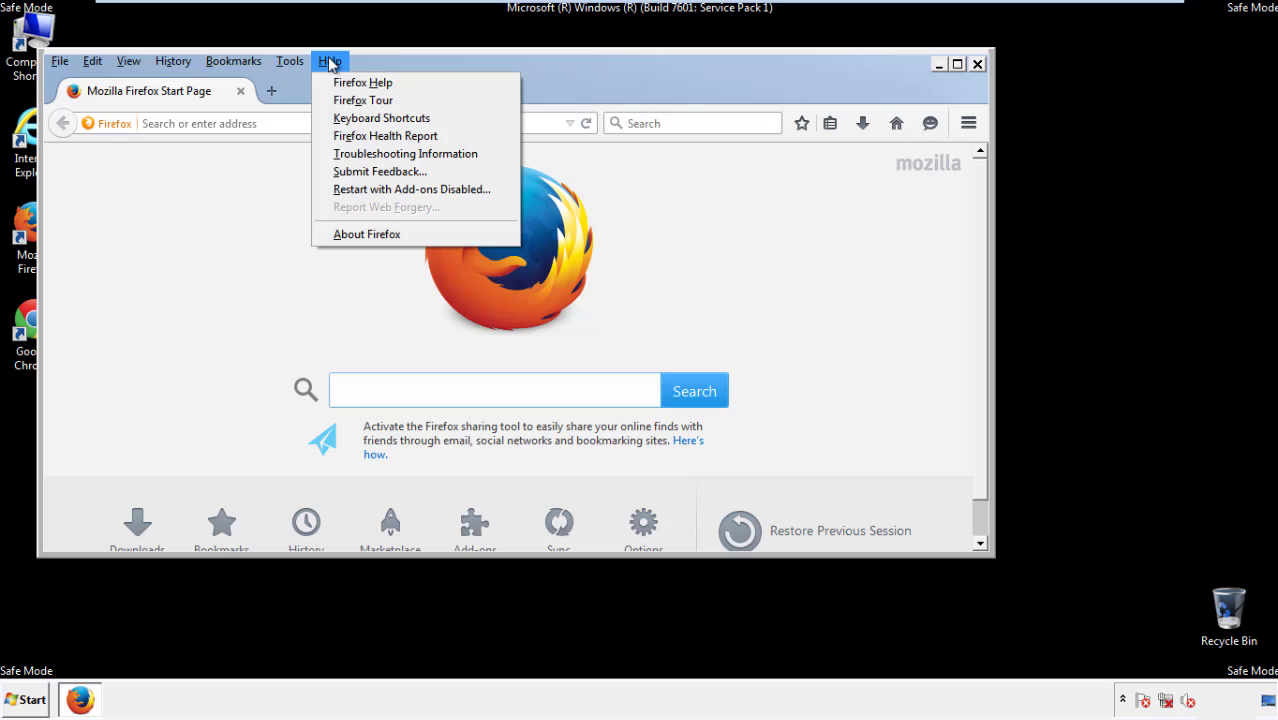
left_click(370, 153)
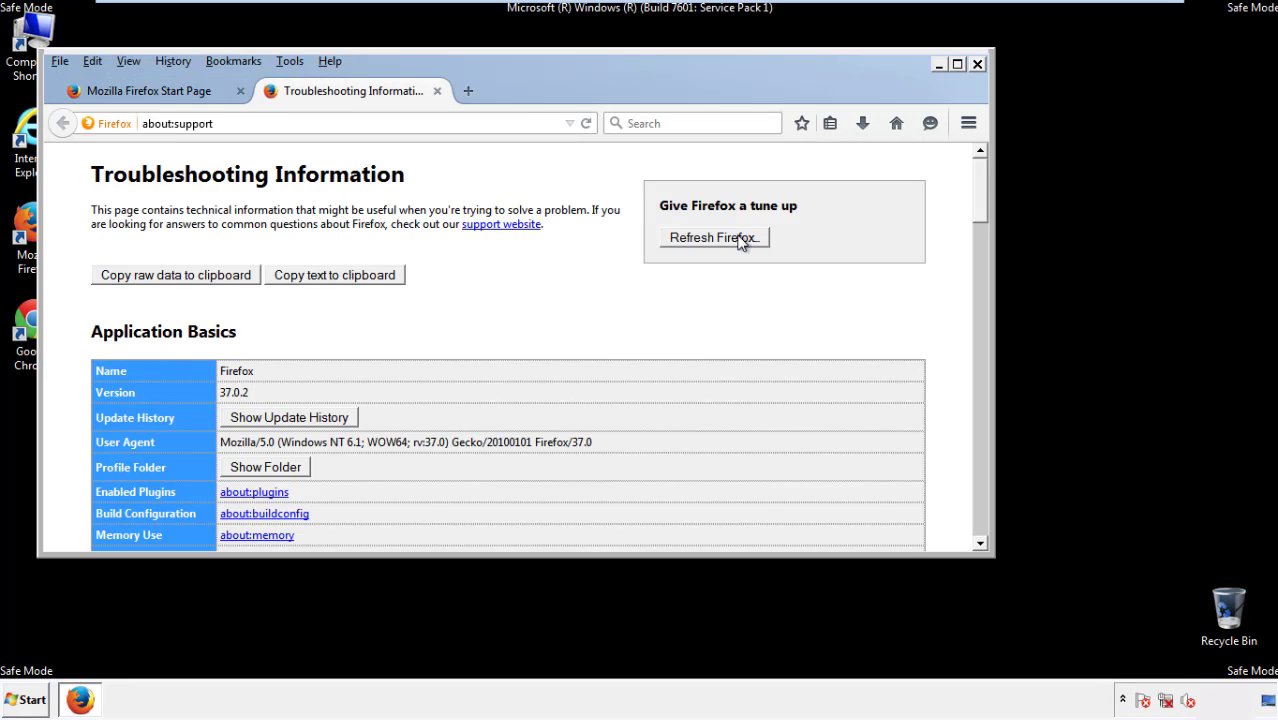
left_click(740, 239)
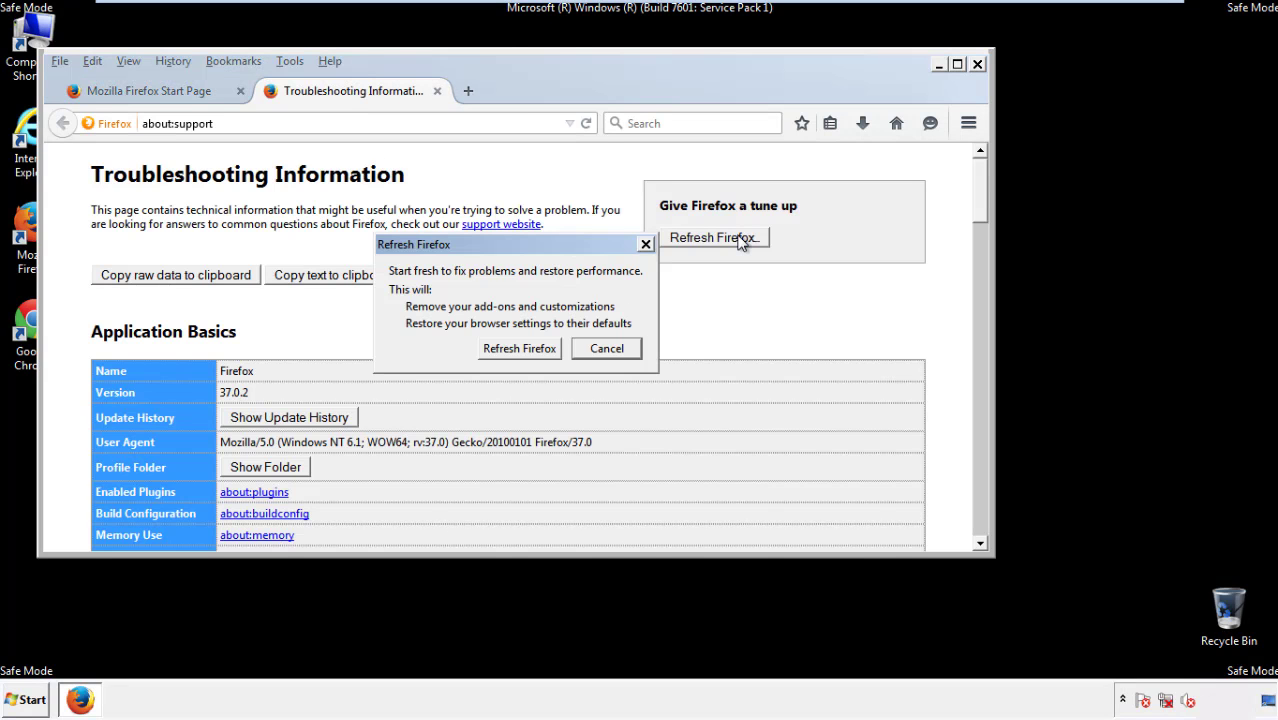
left_click(519, 348)
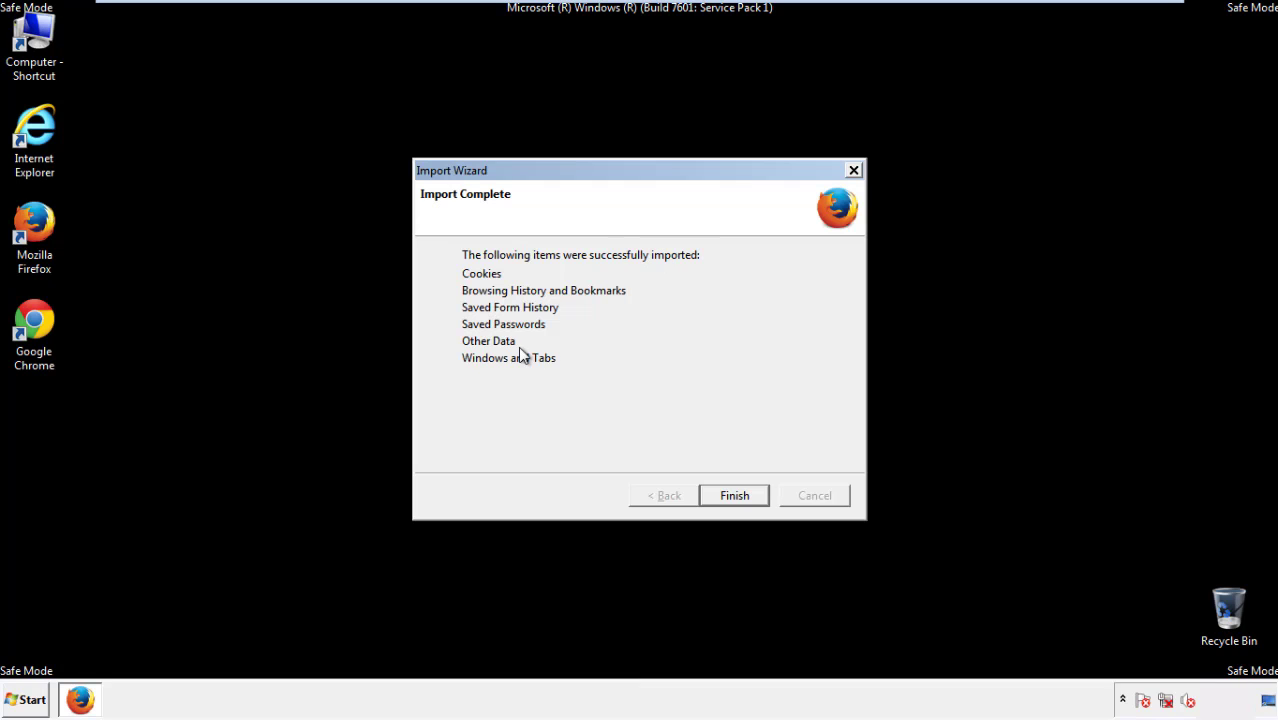
left_click(734, 495)
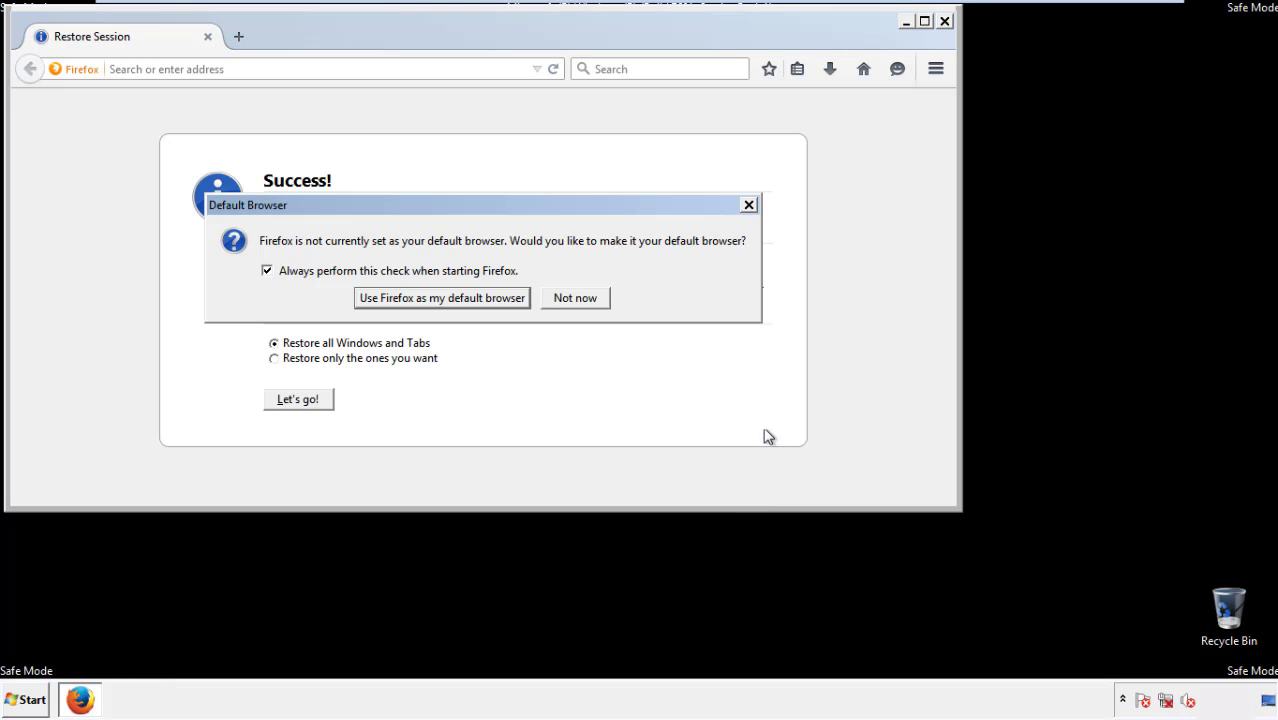
left_click(577, 299)
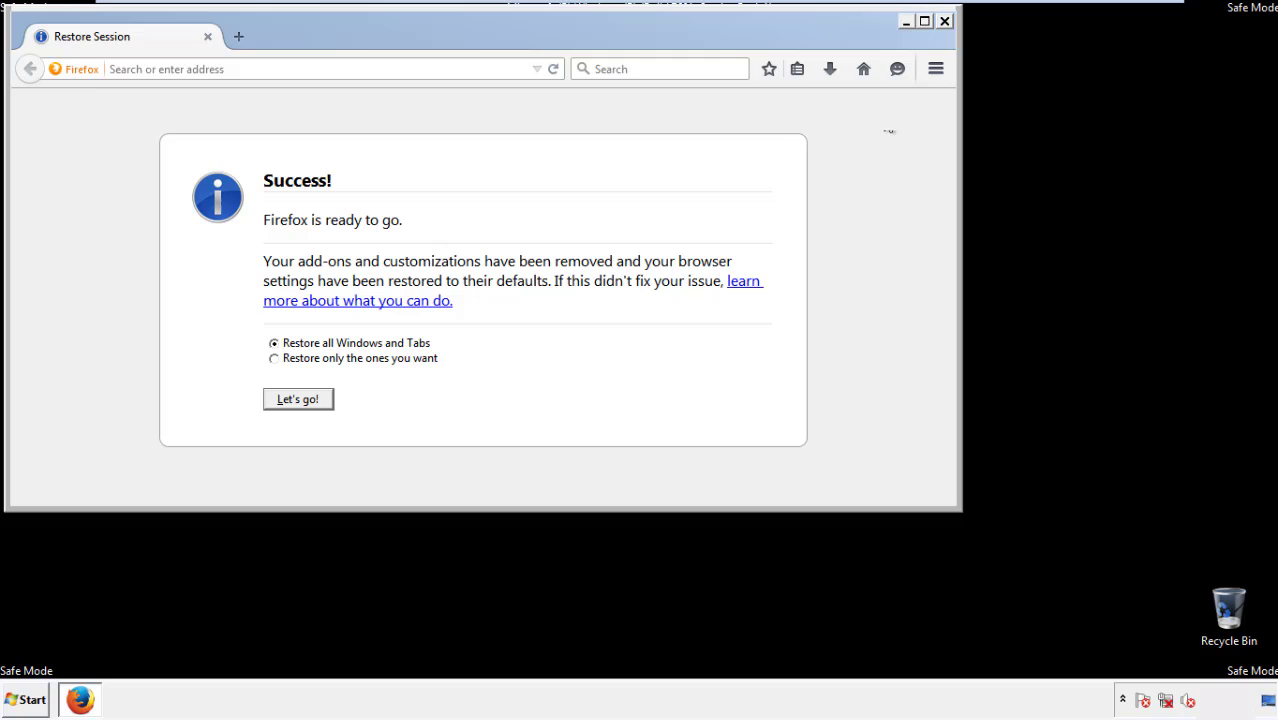
left_click(944, 20)
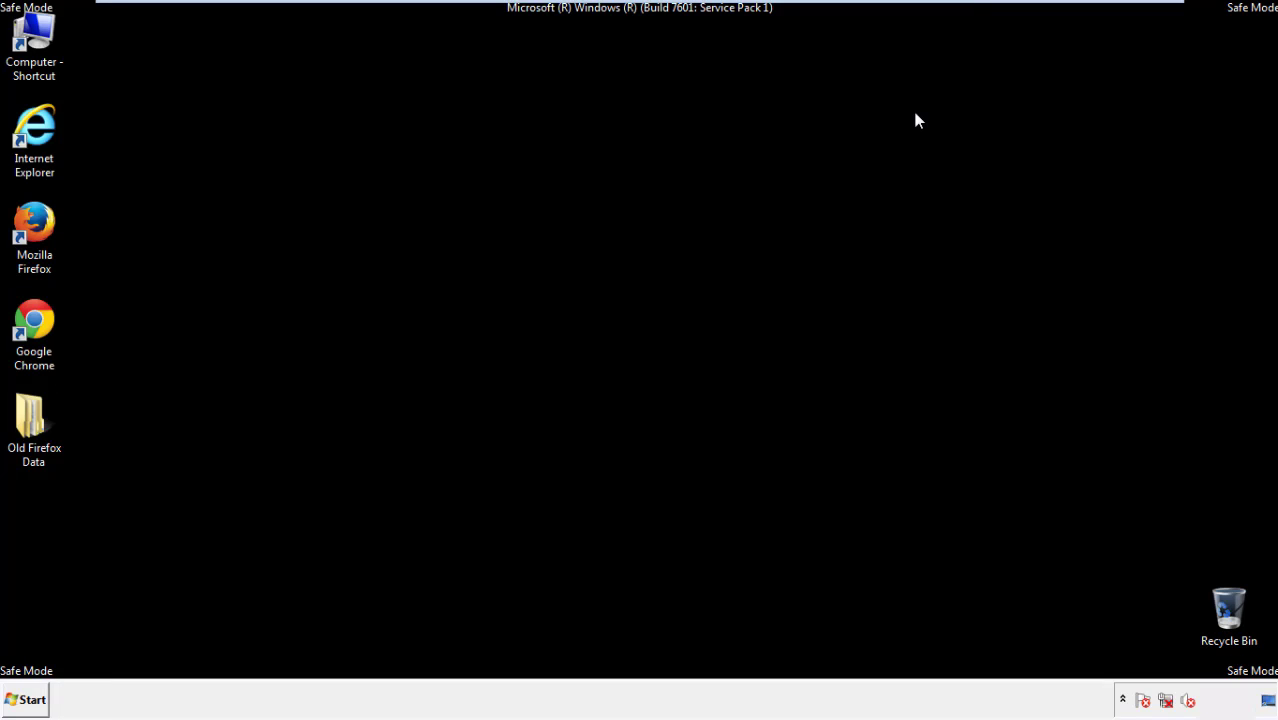
Launch Google Chrome and tell it not to ask again about being the default browser
left_click(30, 320)
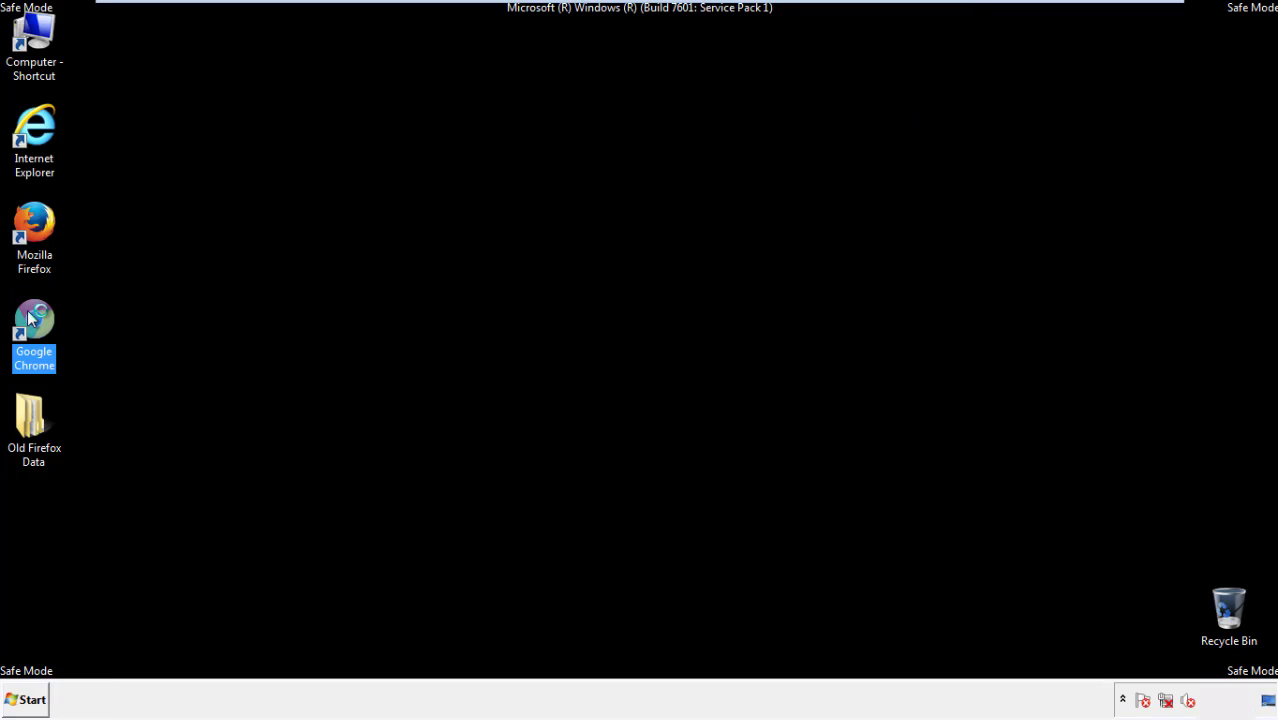
double_click(30, 318)
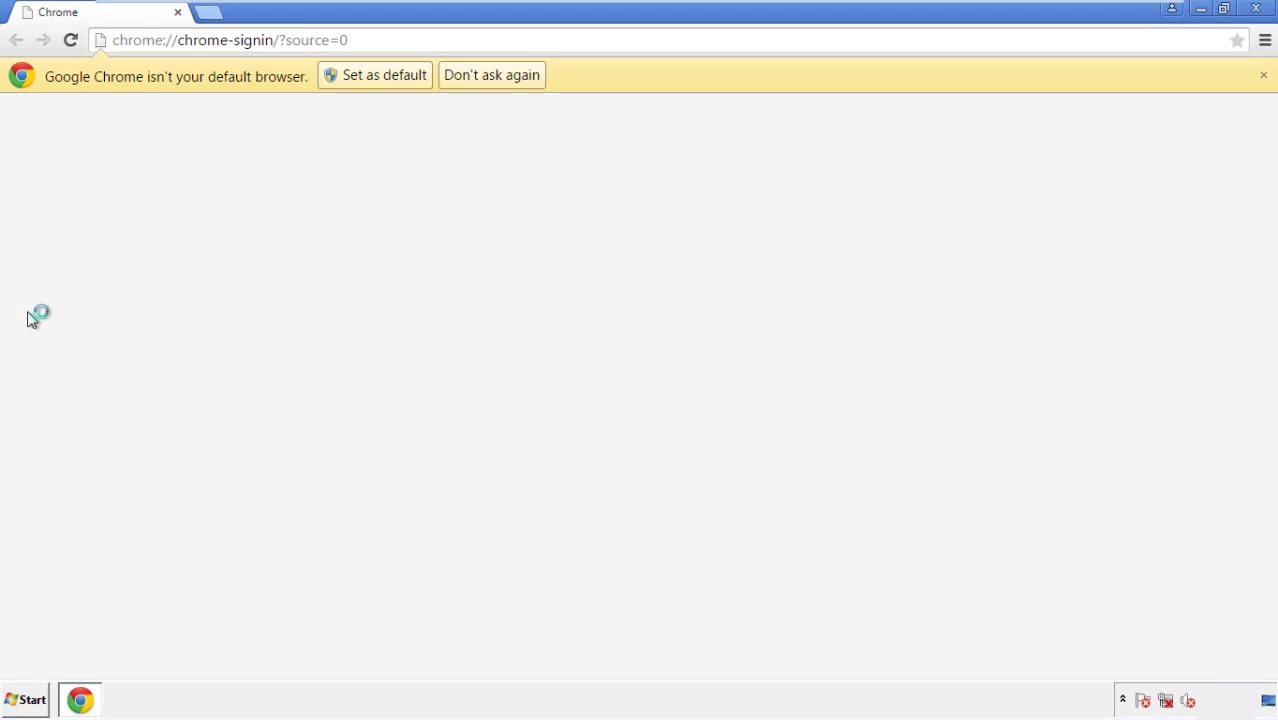
left_click(515, 79)
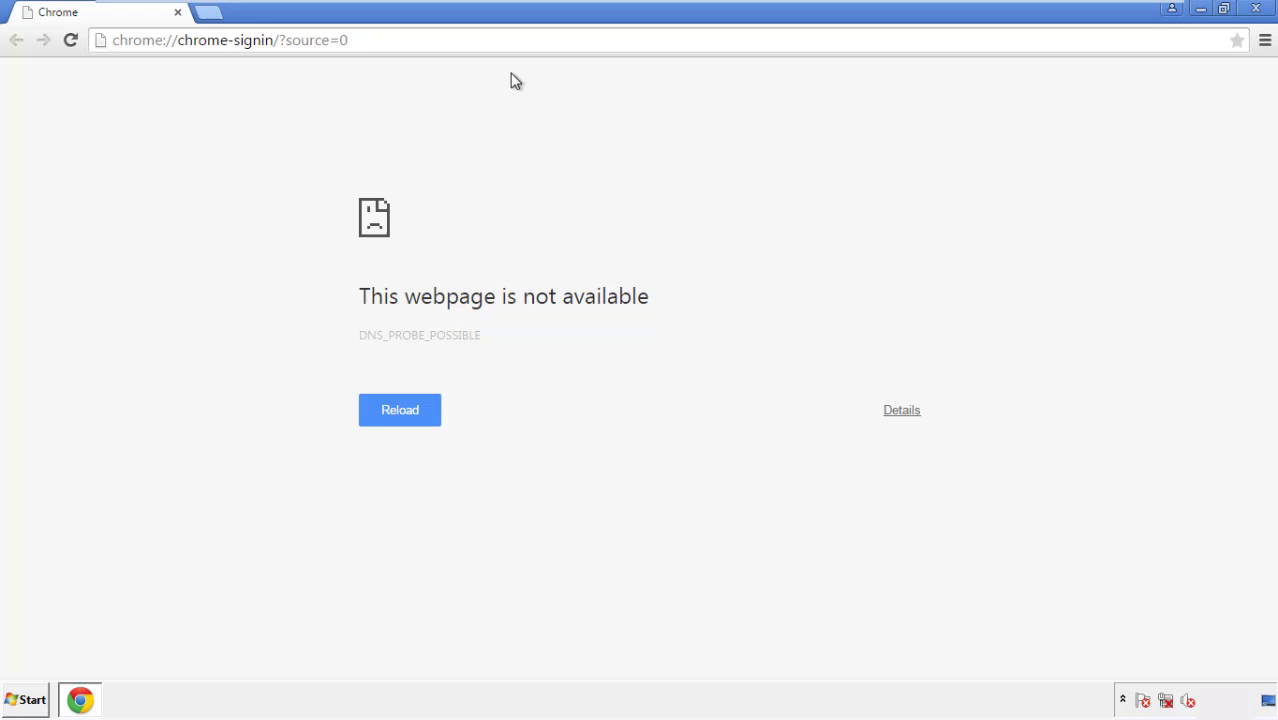
Clear Chrome's browsing data from the beginning of time, including history, downloads, cookies, cached files, autofill form data and hosted app data
left_click(1265, 44)
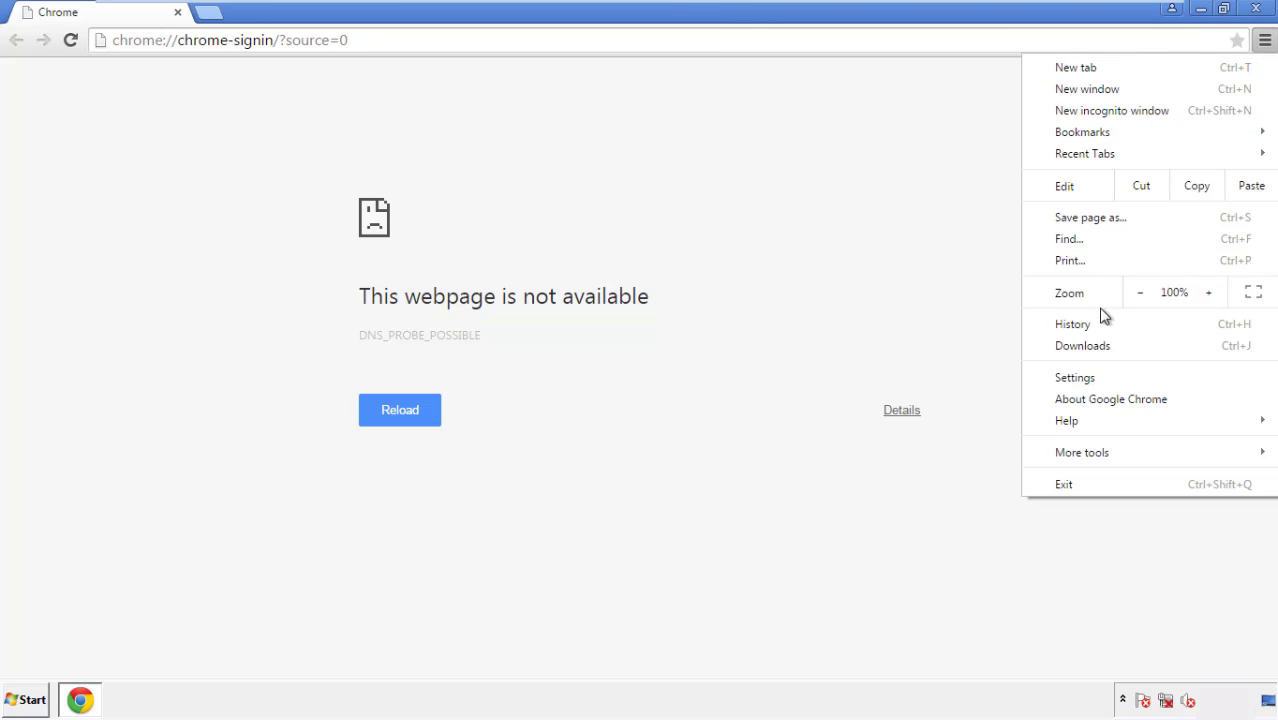
left_click(1080, 378)
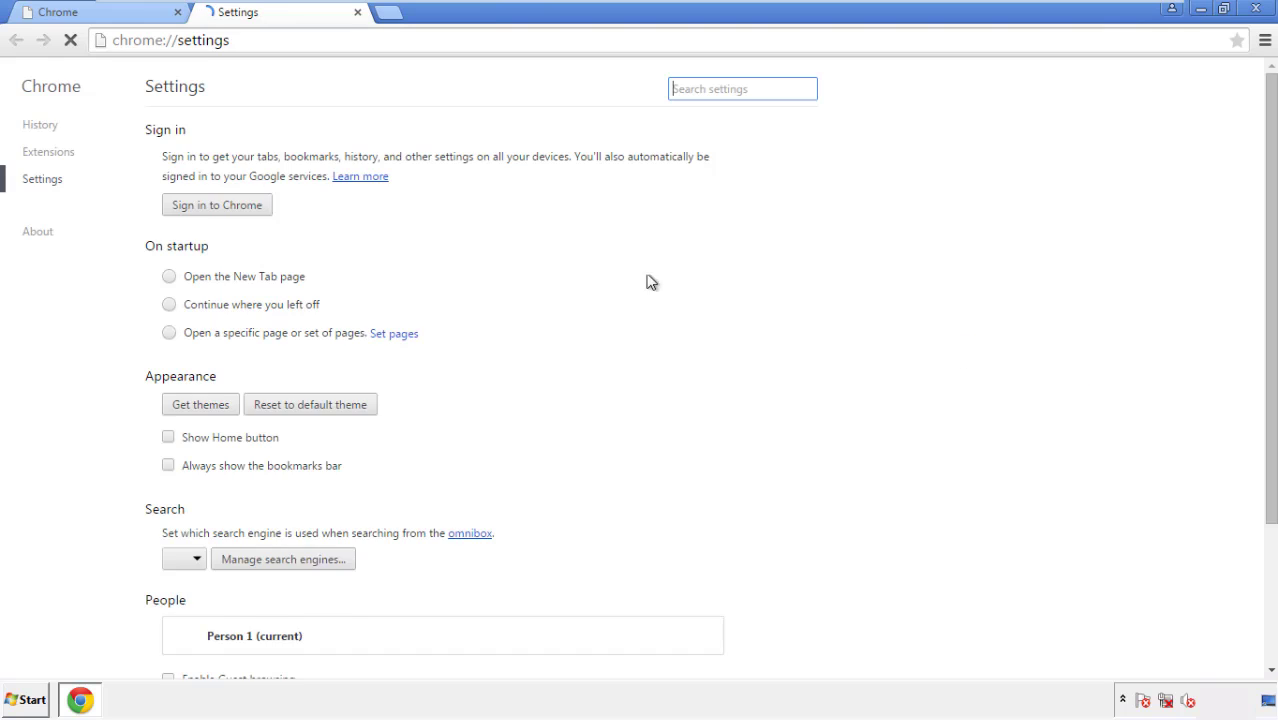
left_click(46, 128)
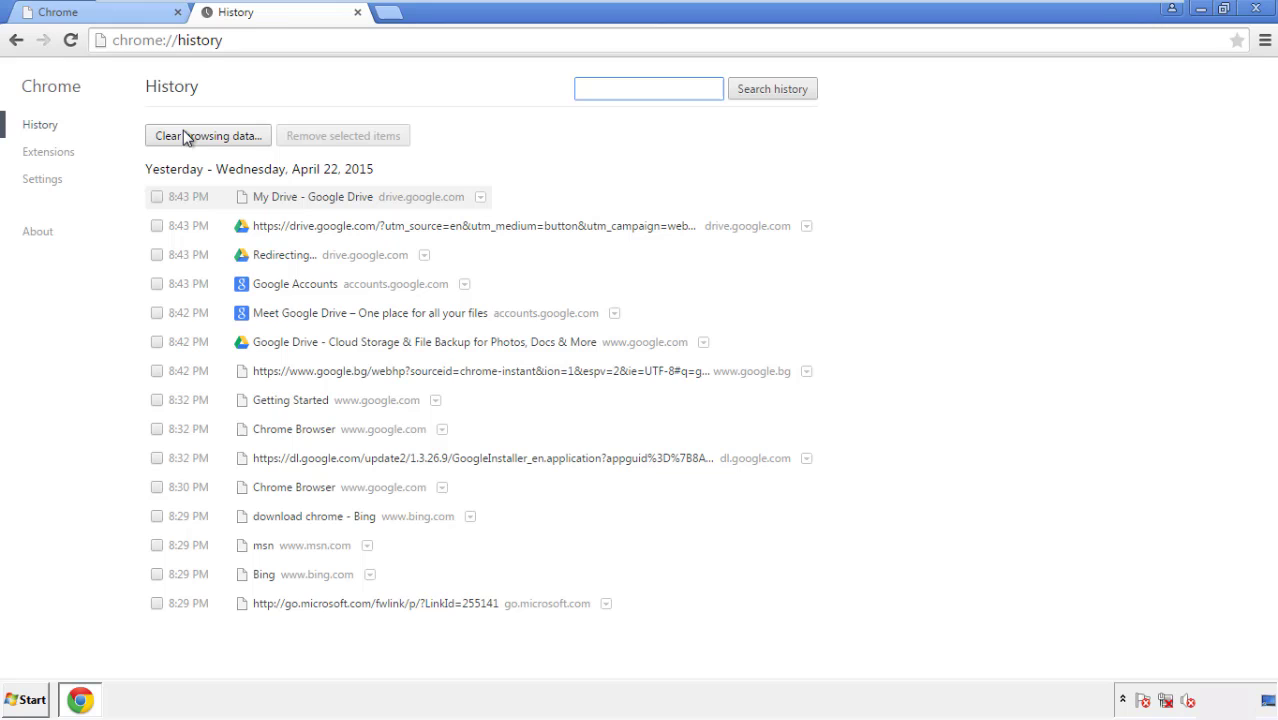
left_click(192, 137)
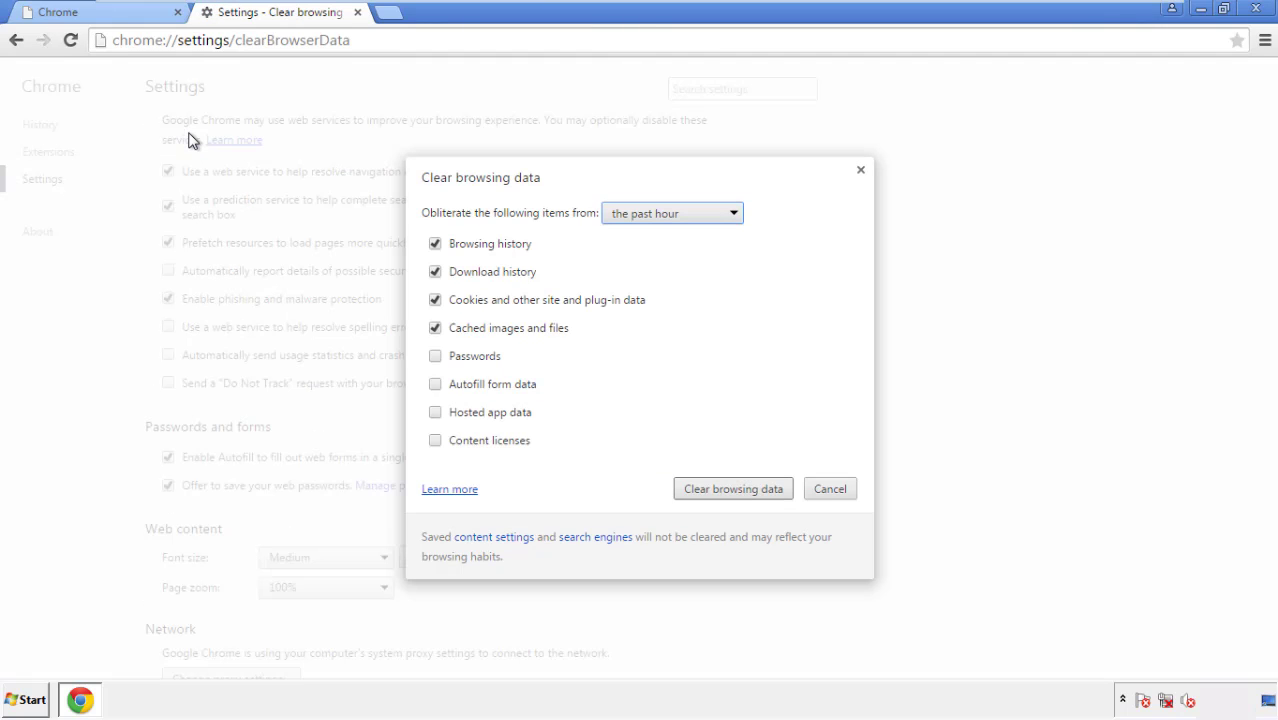
left_click(643, 215)
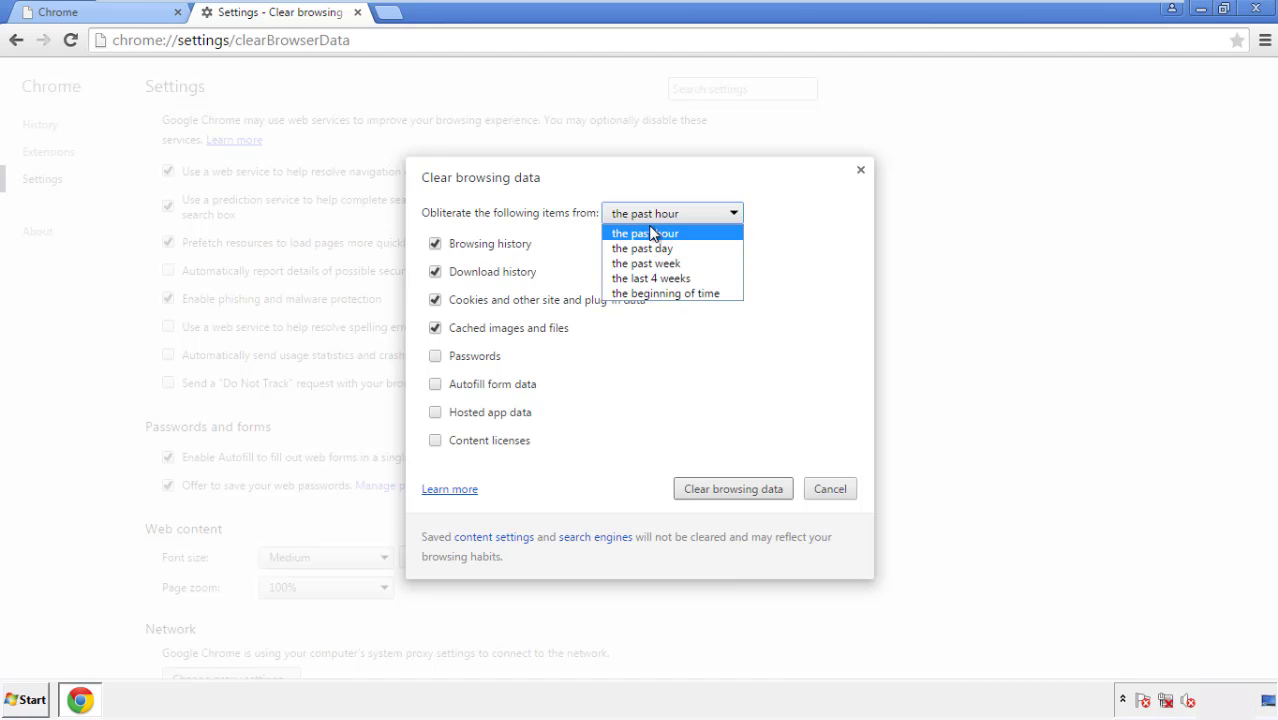
left_click(640, 294)
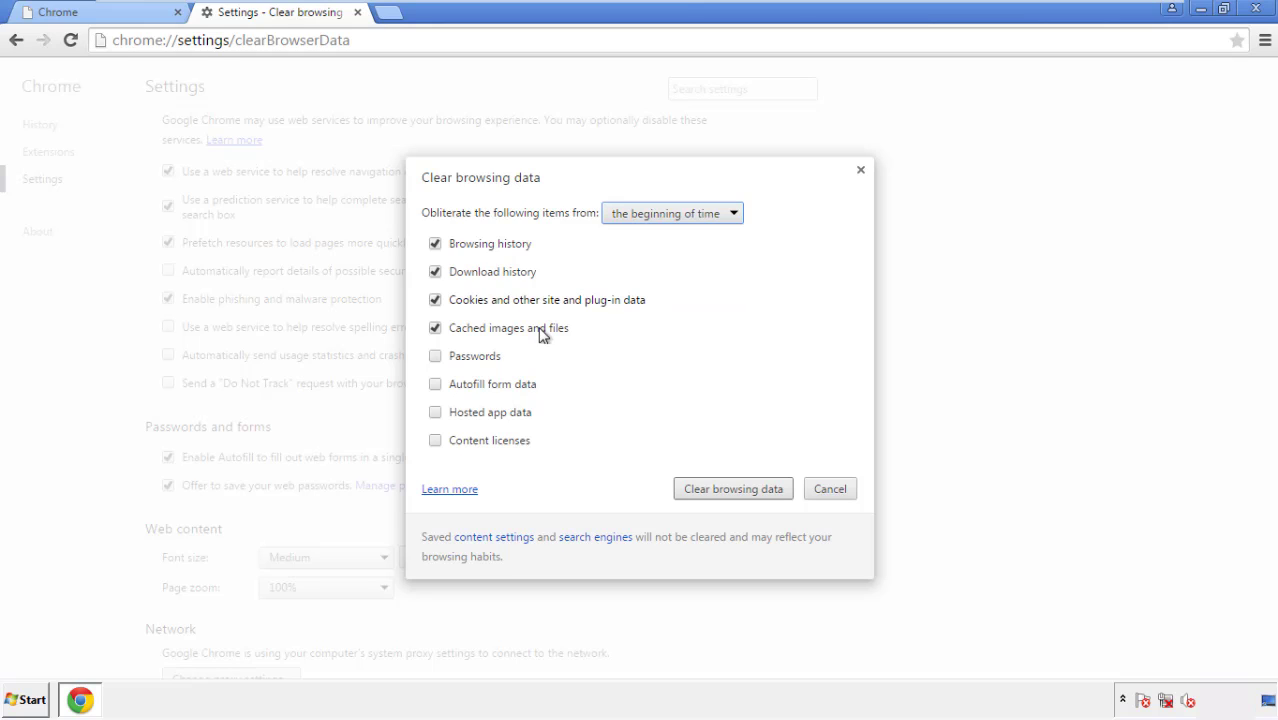
left_click(442, 385)
left_click(438, 414)
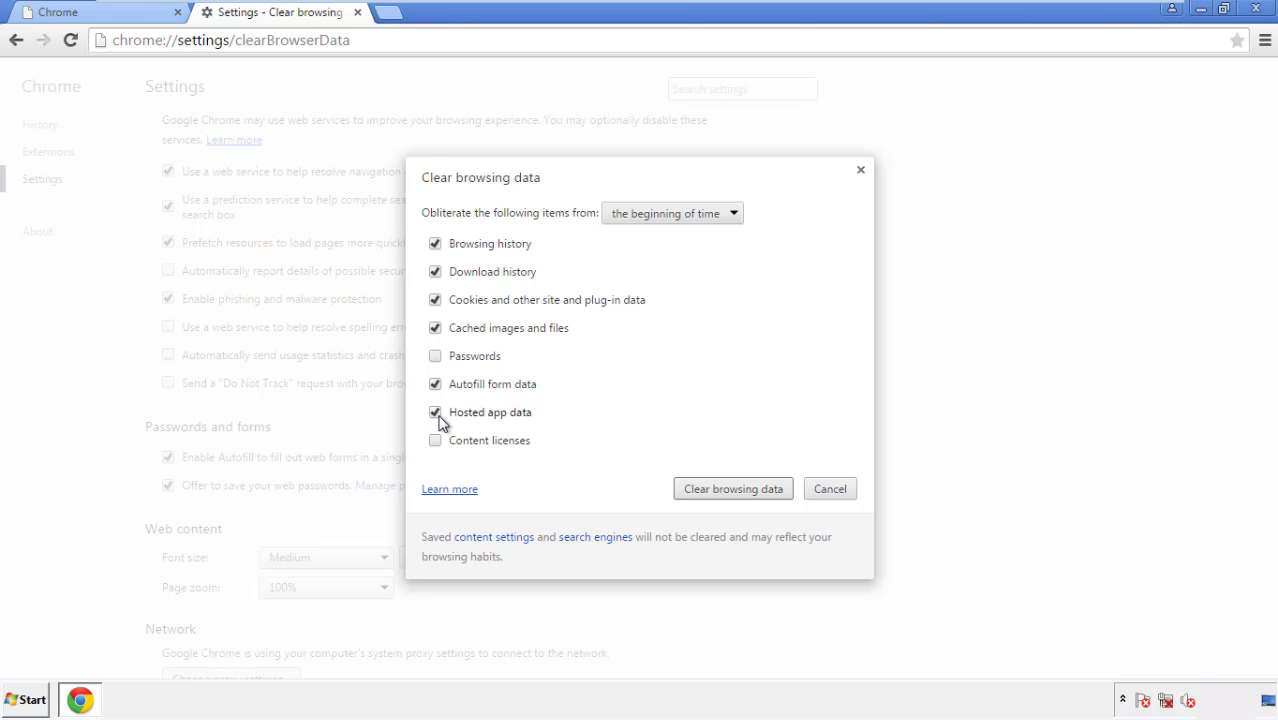
left_click(712, 490)
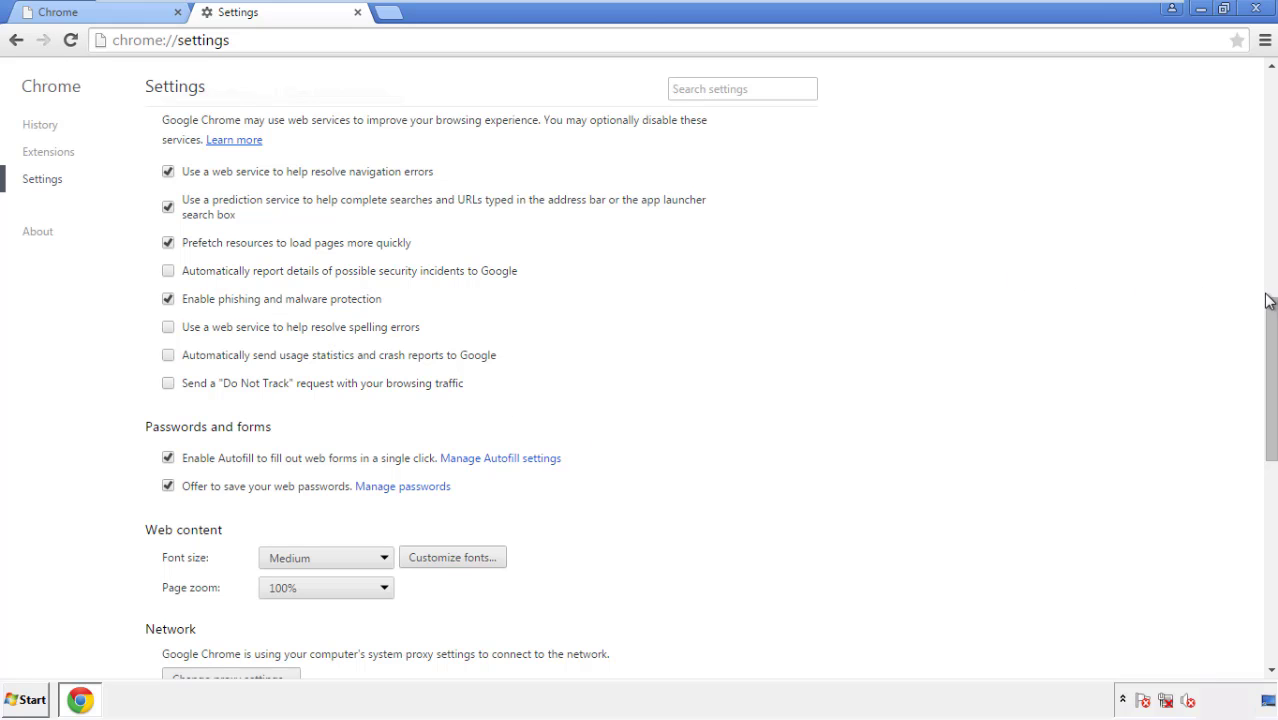
Reset Chrome's settings to their original defaults and close the browser
left_click_drag(1268, 300, 1264, 556)
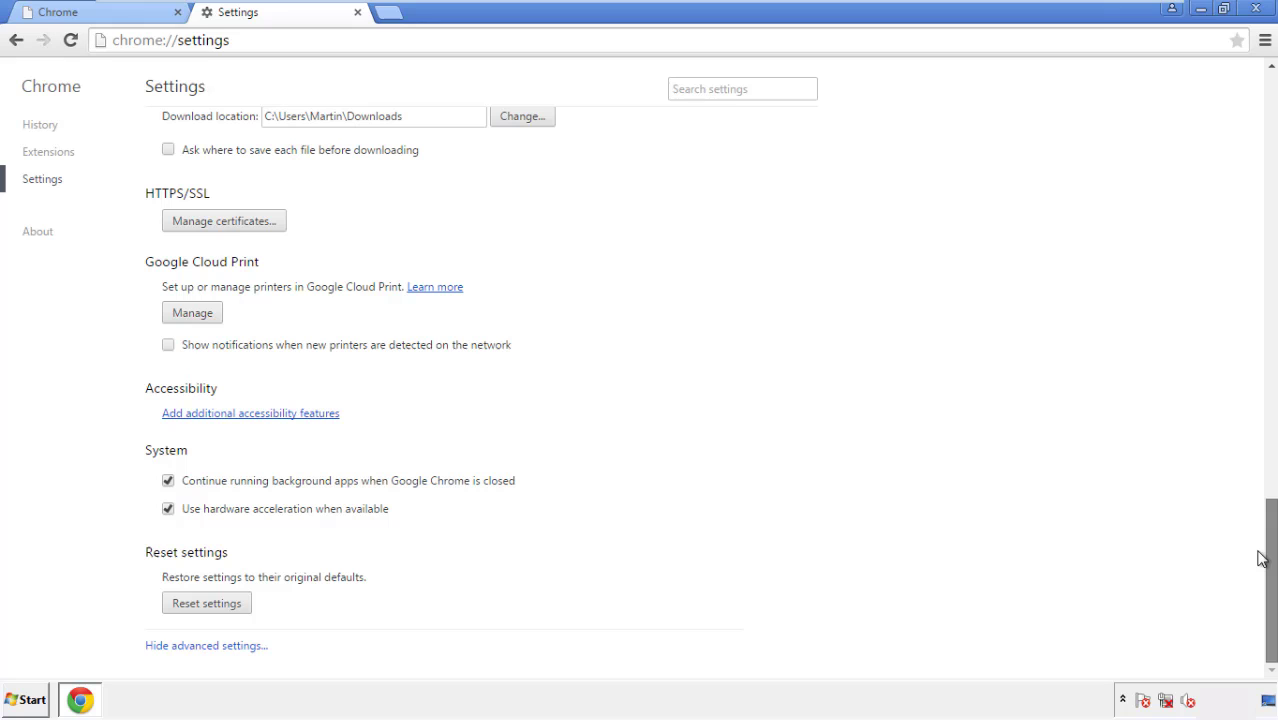
left_click(243, 607)
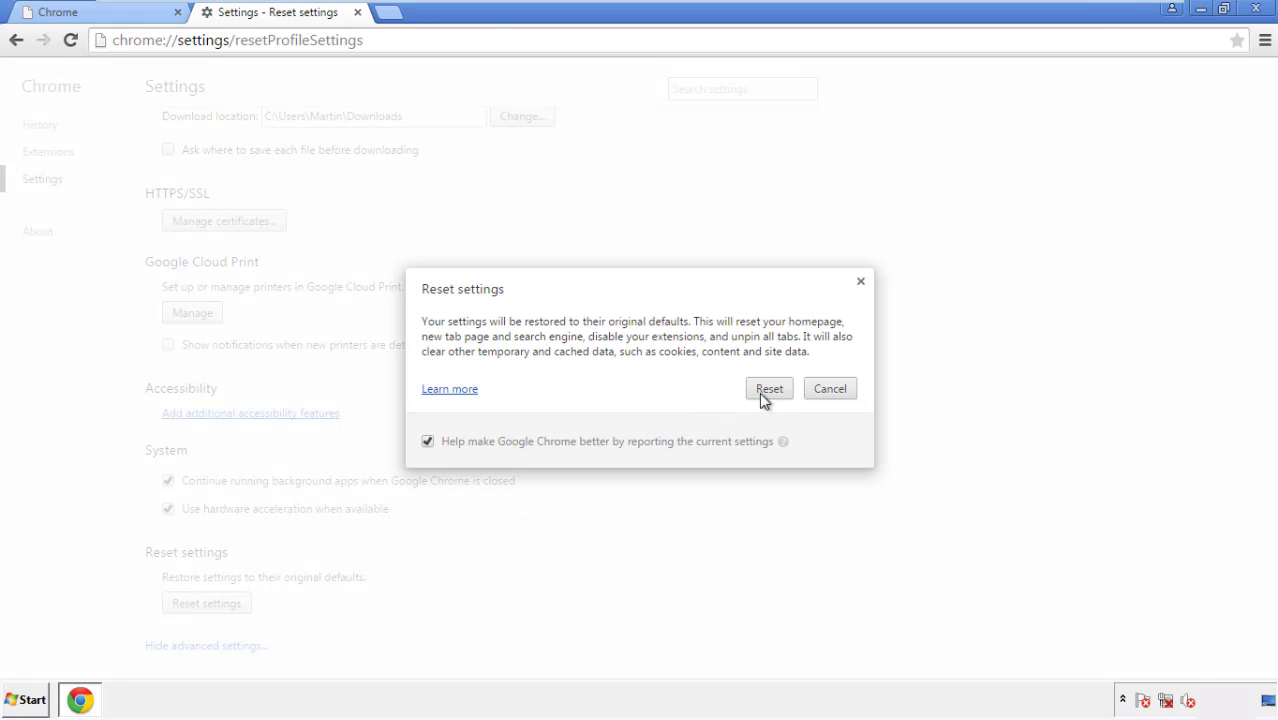
left_click(769, 389)
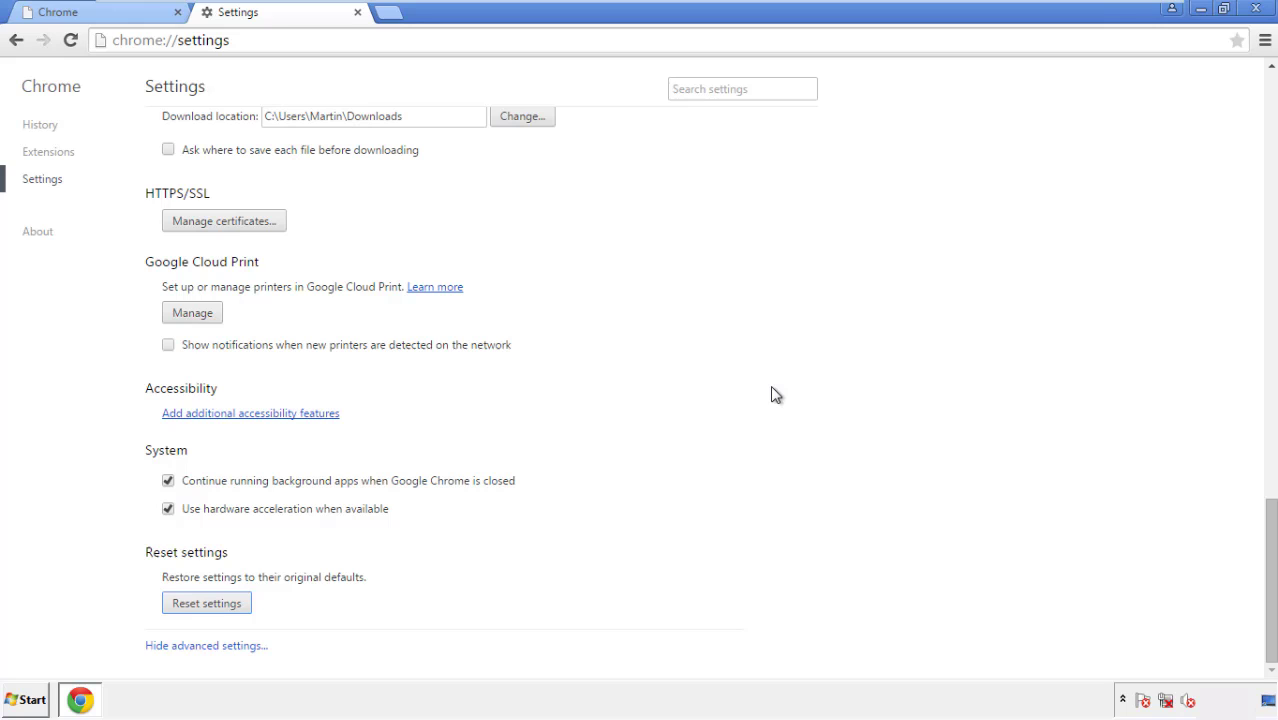
left_click(1256, 8)
left_click(689, 324)
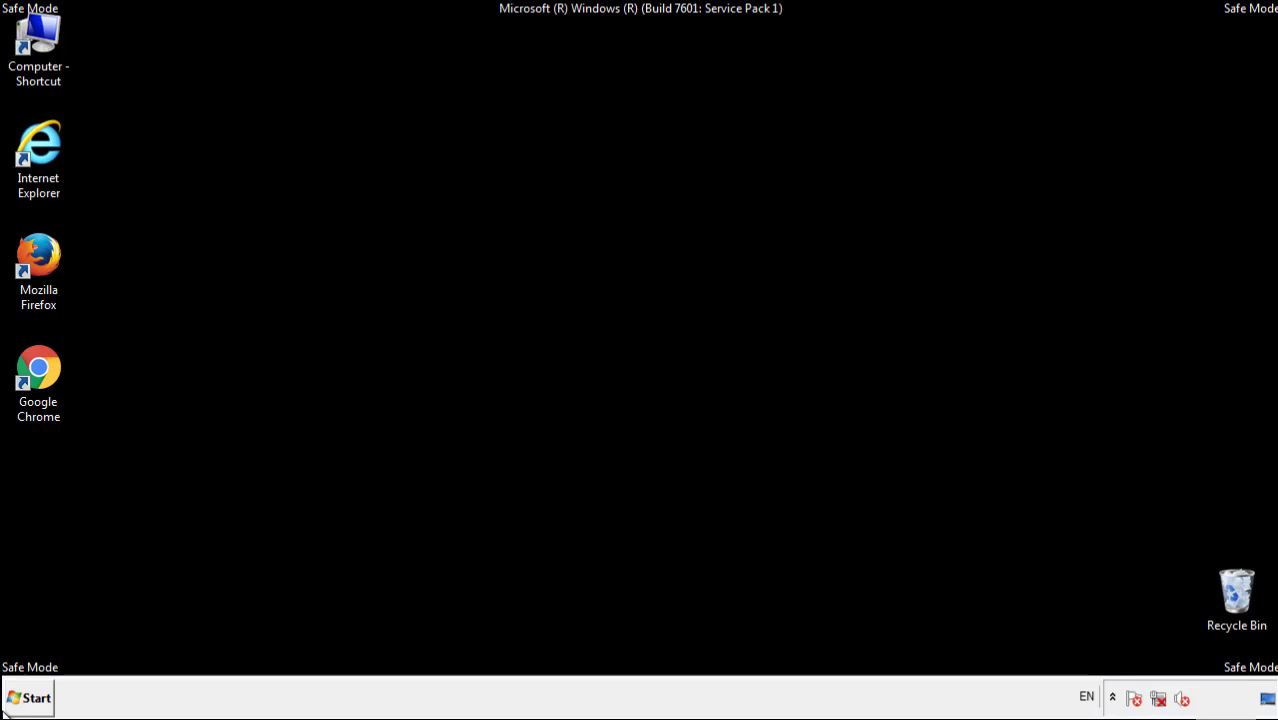
Launch Firefox, remove the suspicious Search Mine extension from its add-ons and close the browser
double_click(49, 252)
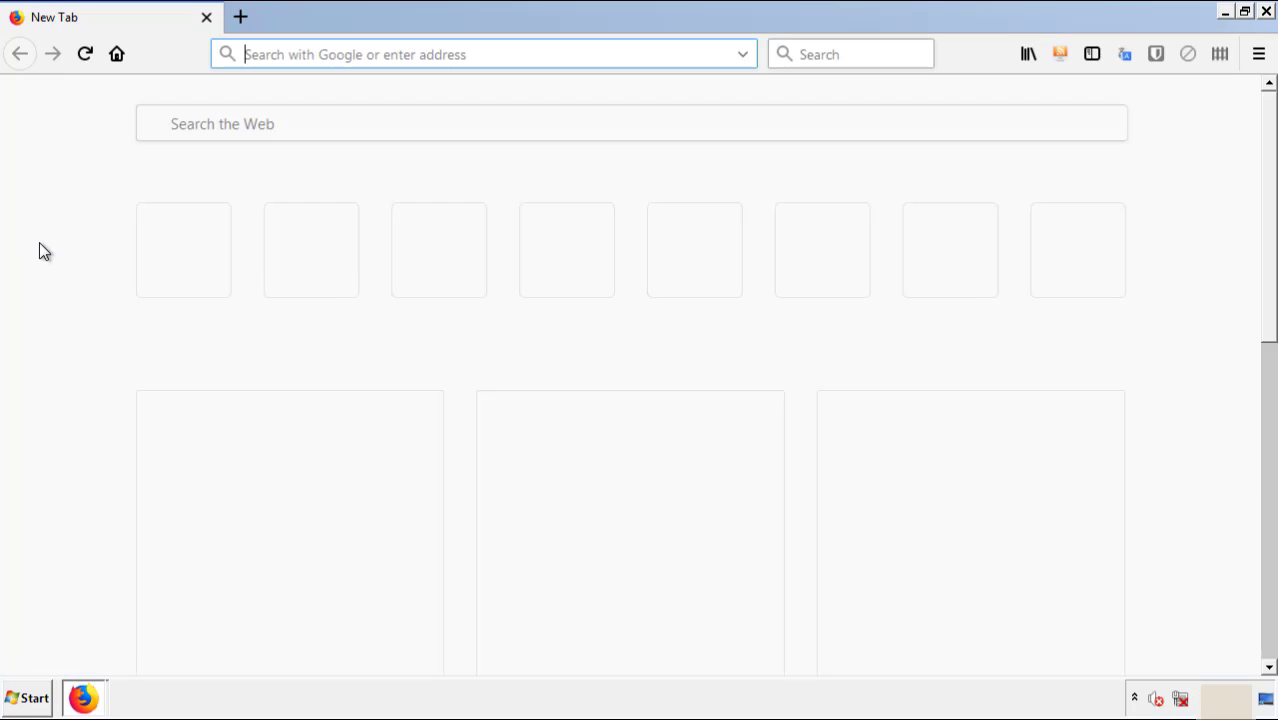
left_click(1258, 54)
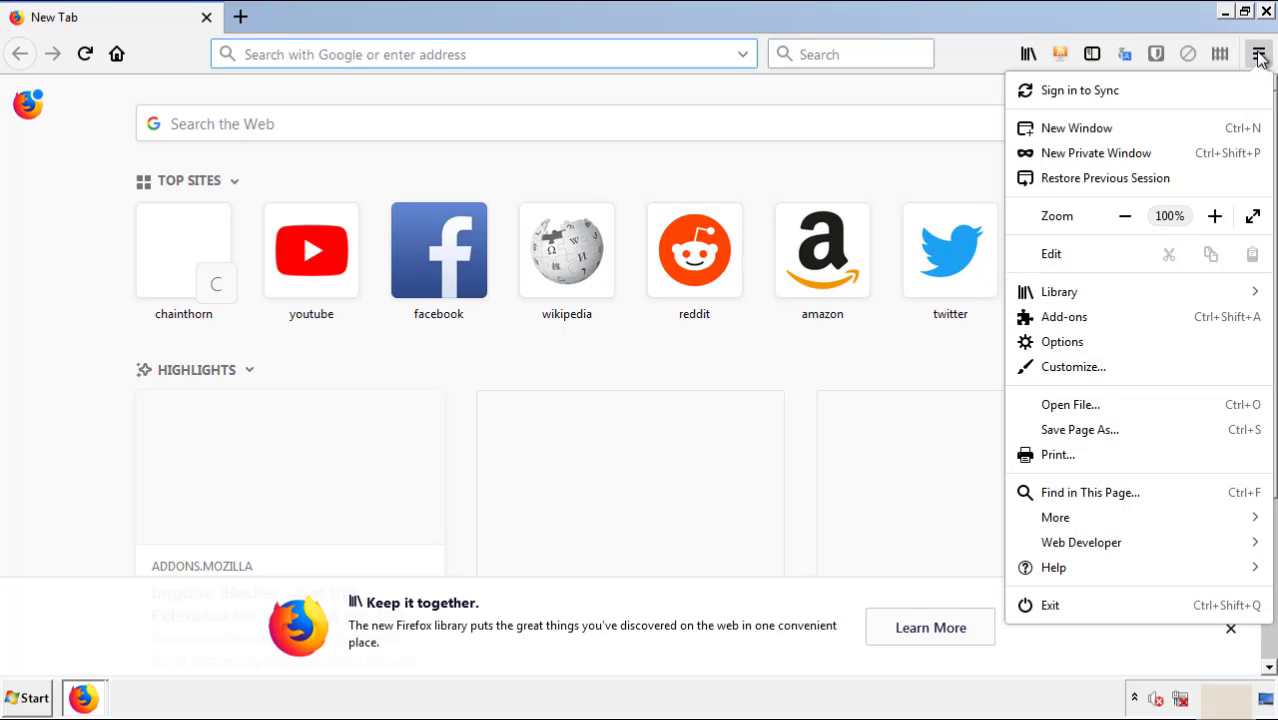
left_click(1178, 326)
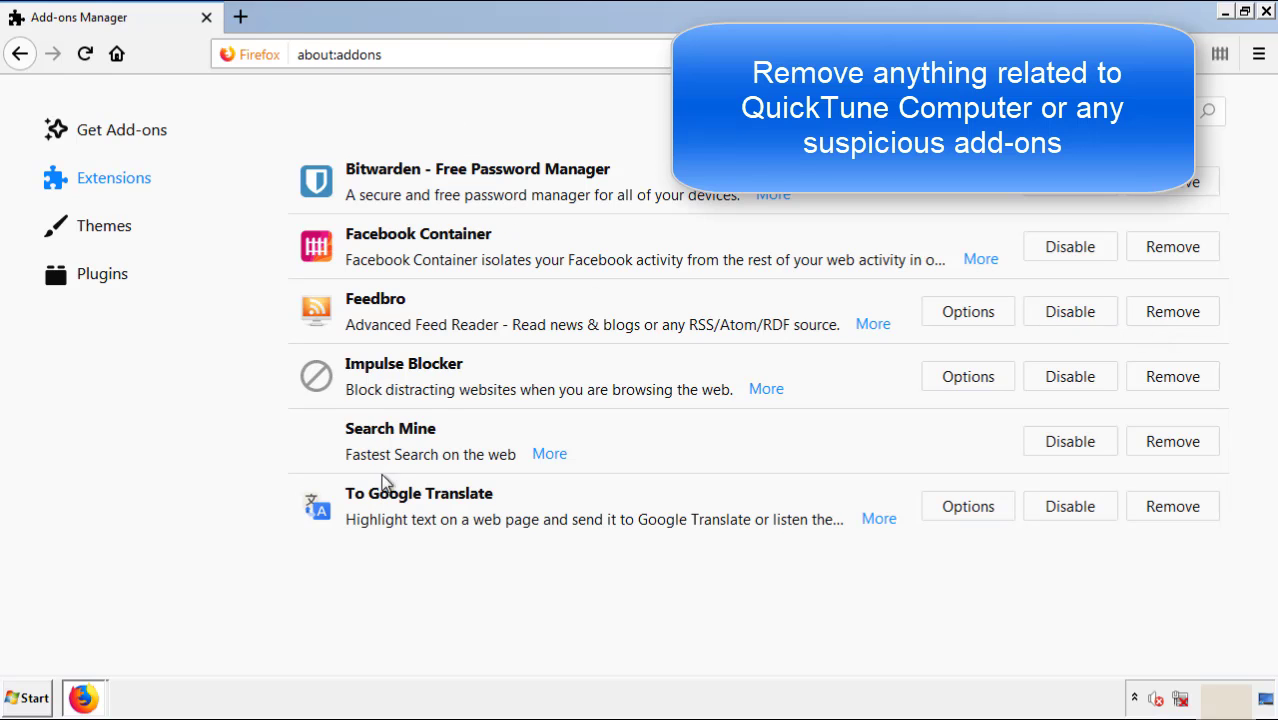
left_click(1170, 448)
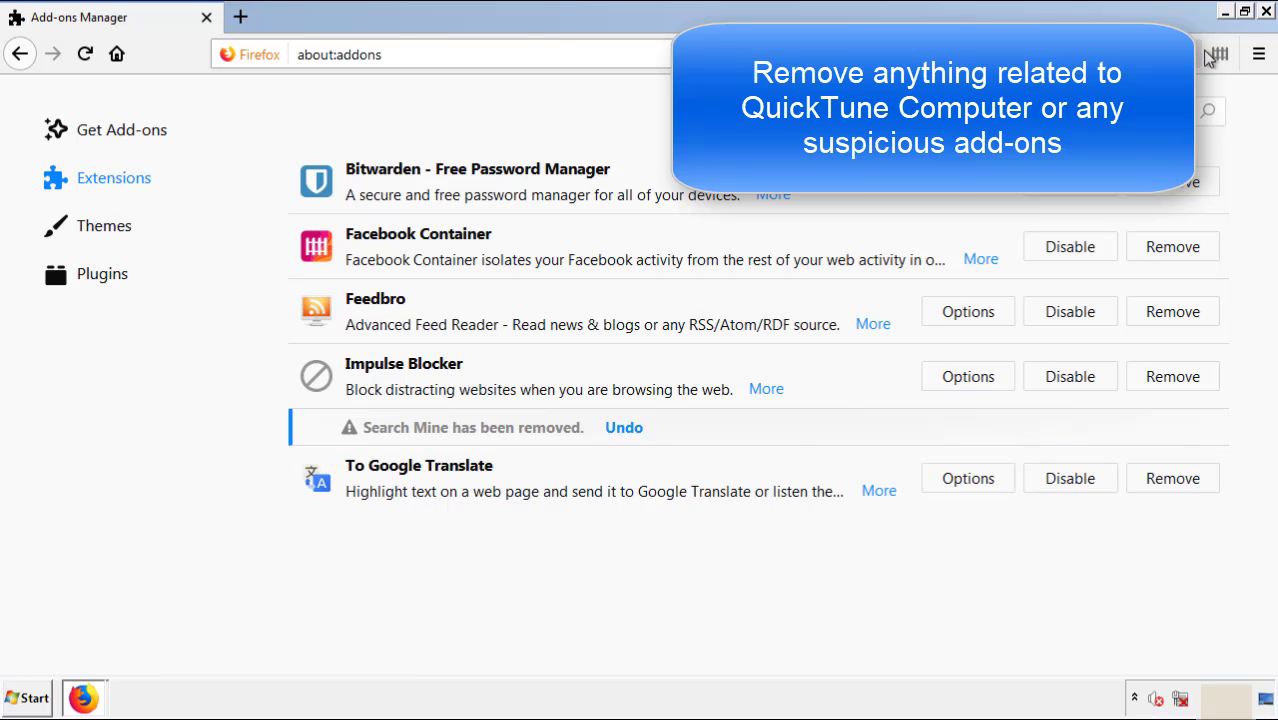
left_click(1266, 12)
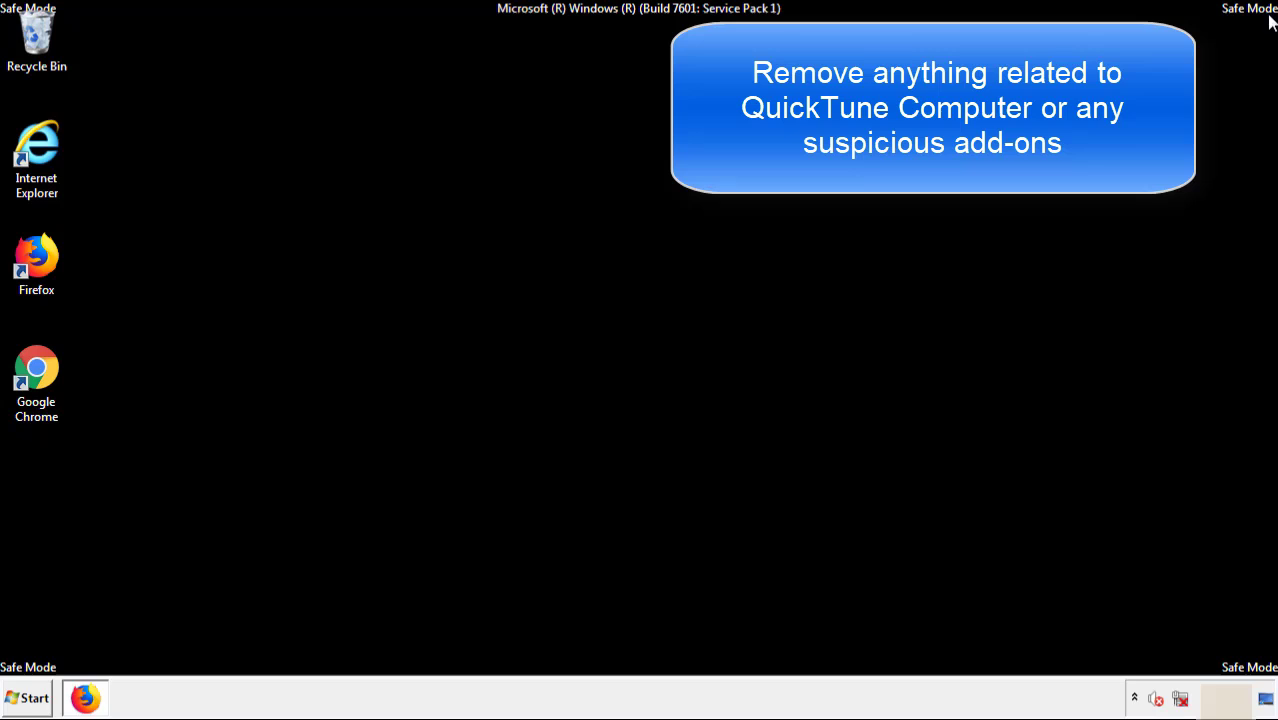
Launch Google Chrome, check its installed extensions and remove the suspicious Search Mine extension
double_click(36, 380)
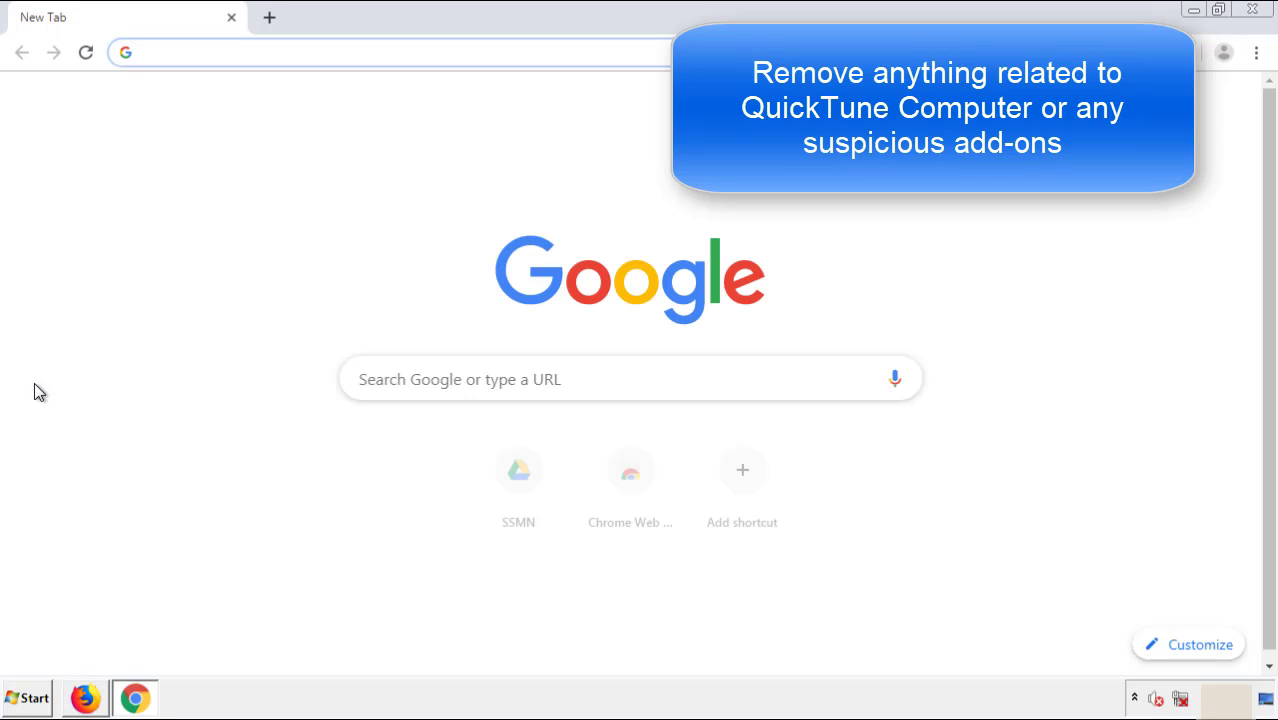
left_click(1256, 52)
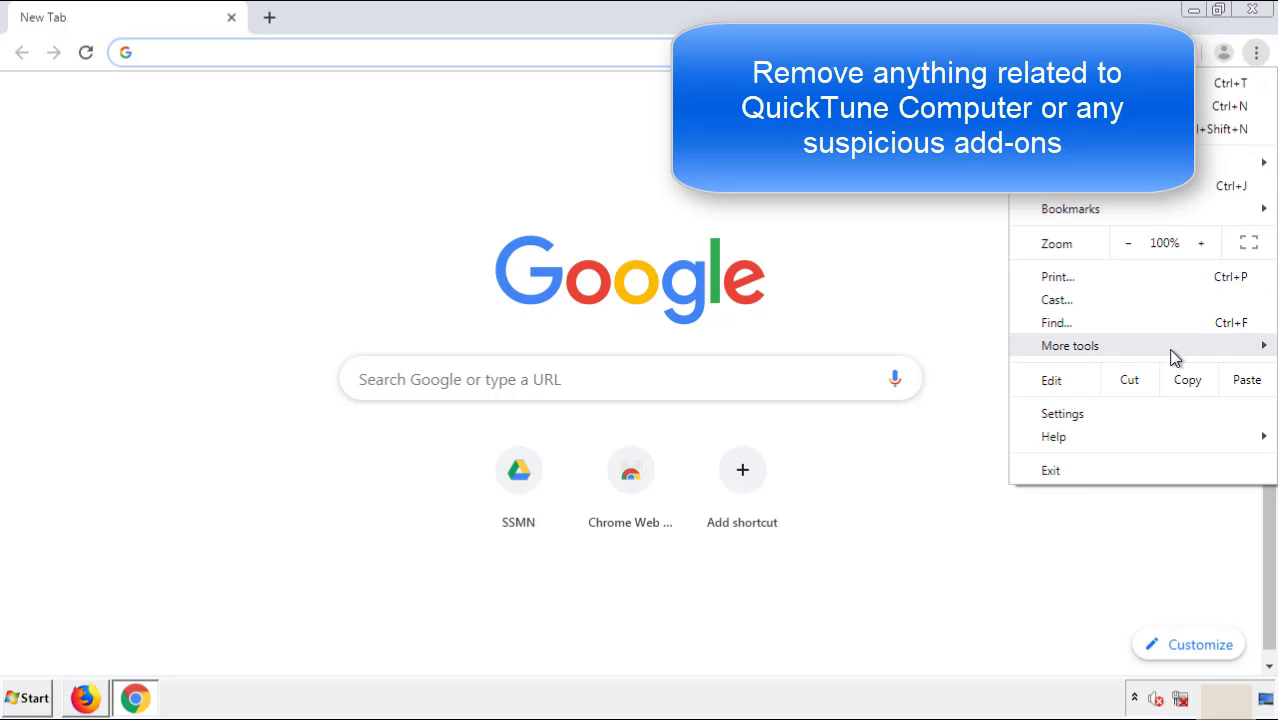
mouse_move(1147, 350)
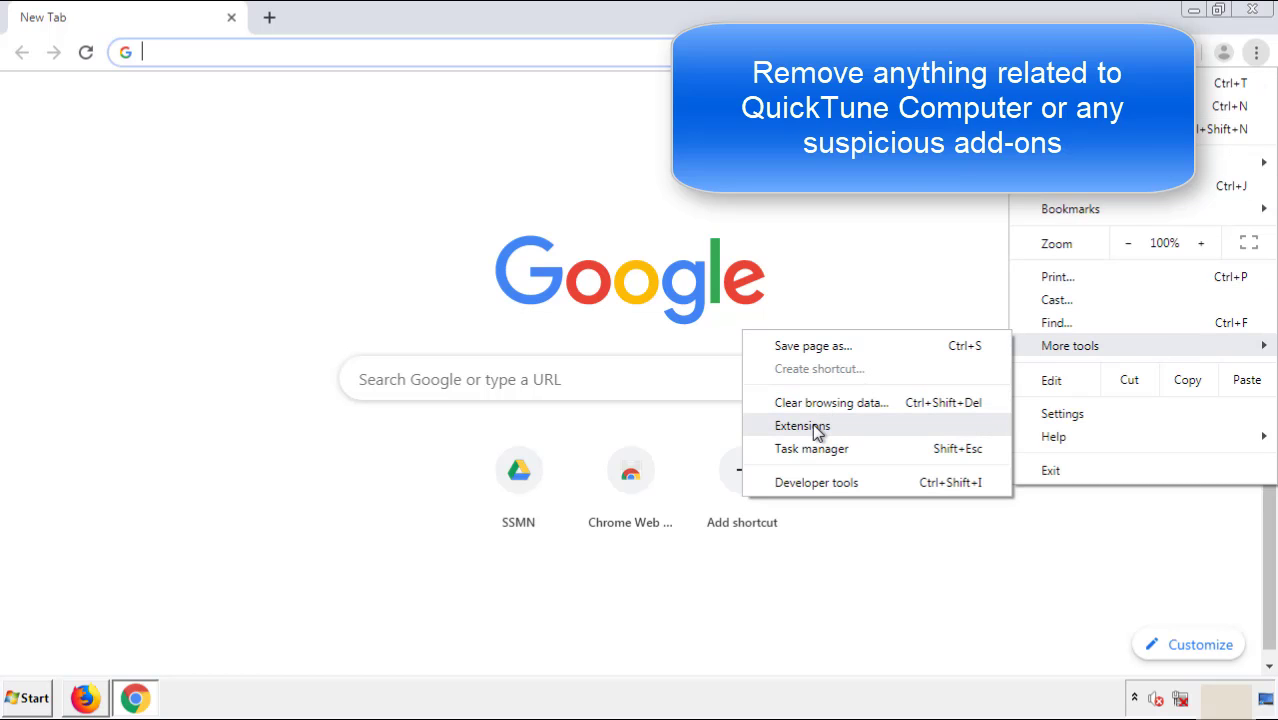
left_click(812, 425)
scroll(300, 280, "down", 10)
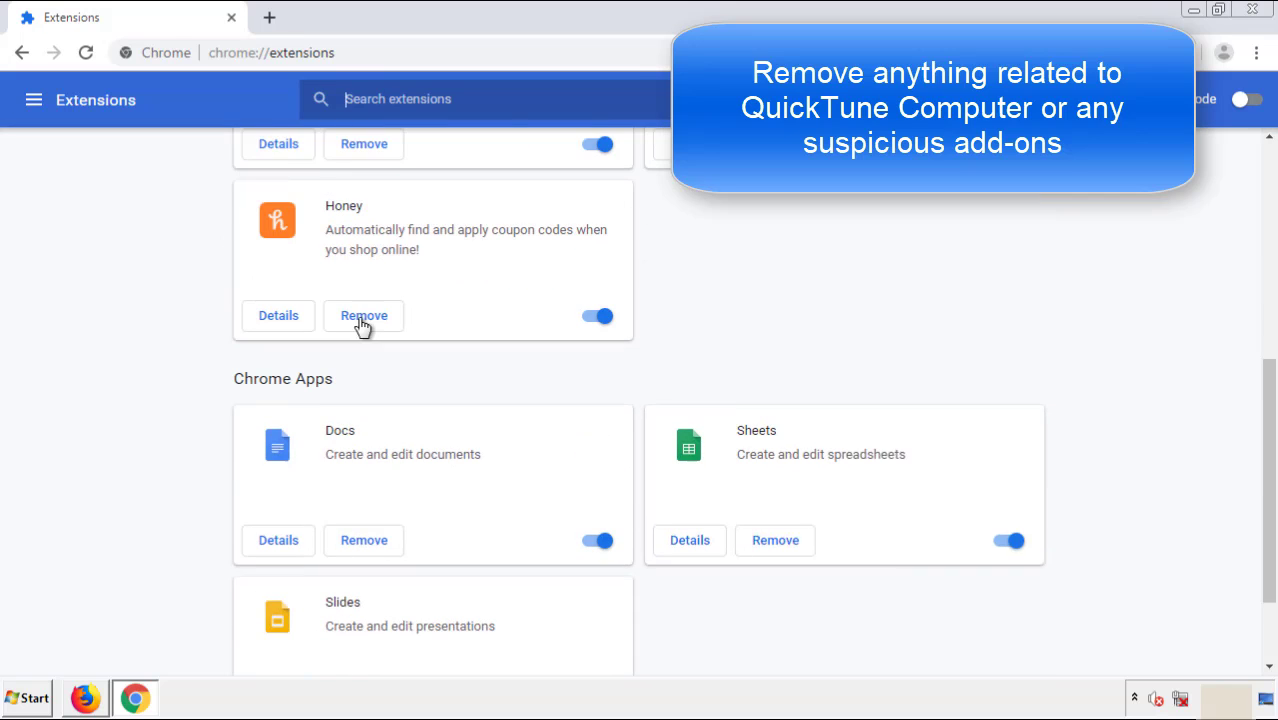
scroll(482, 365, "up", 10)
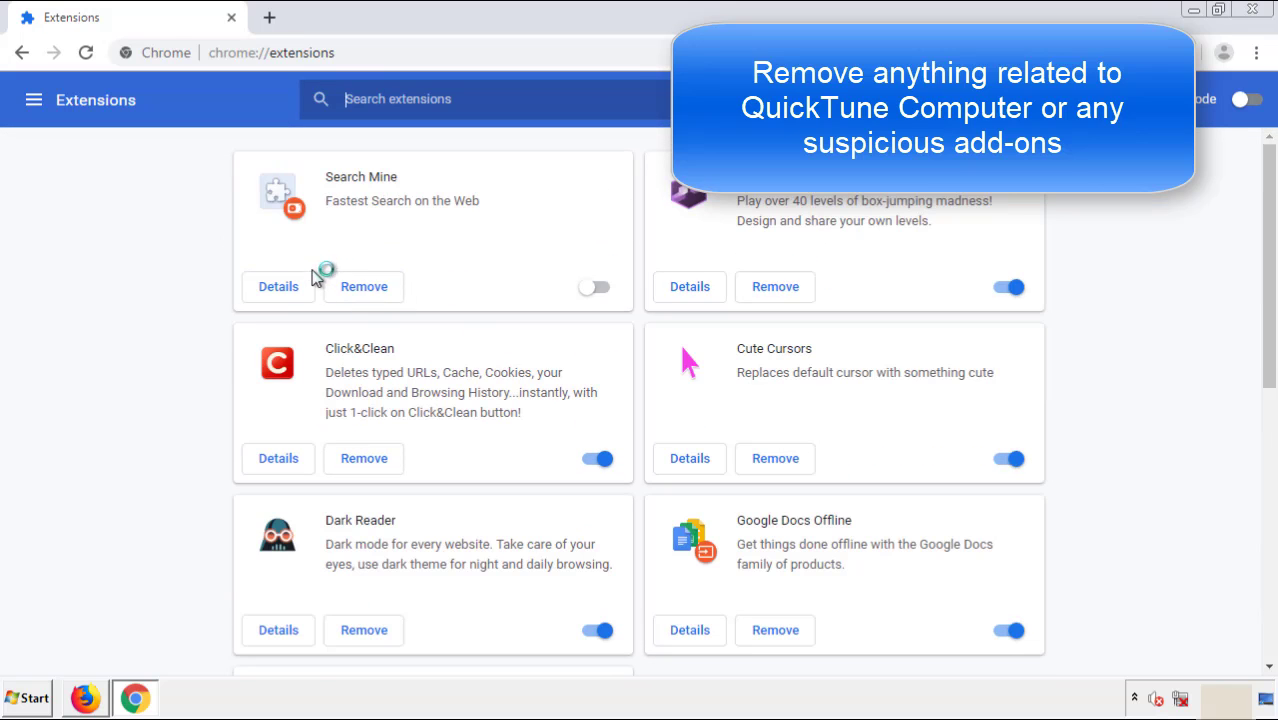
left_click(362, 292)
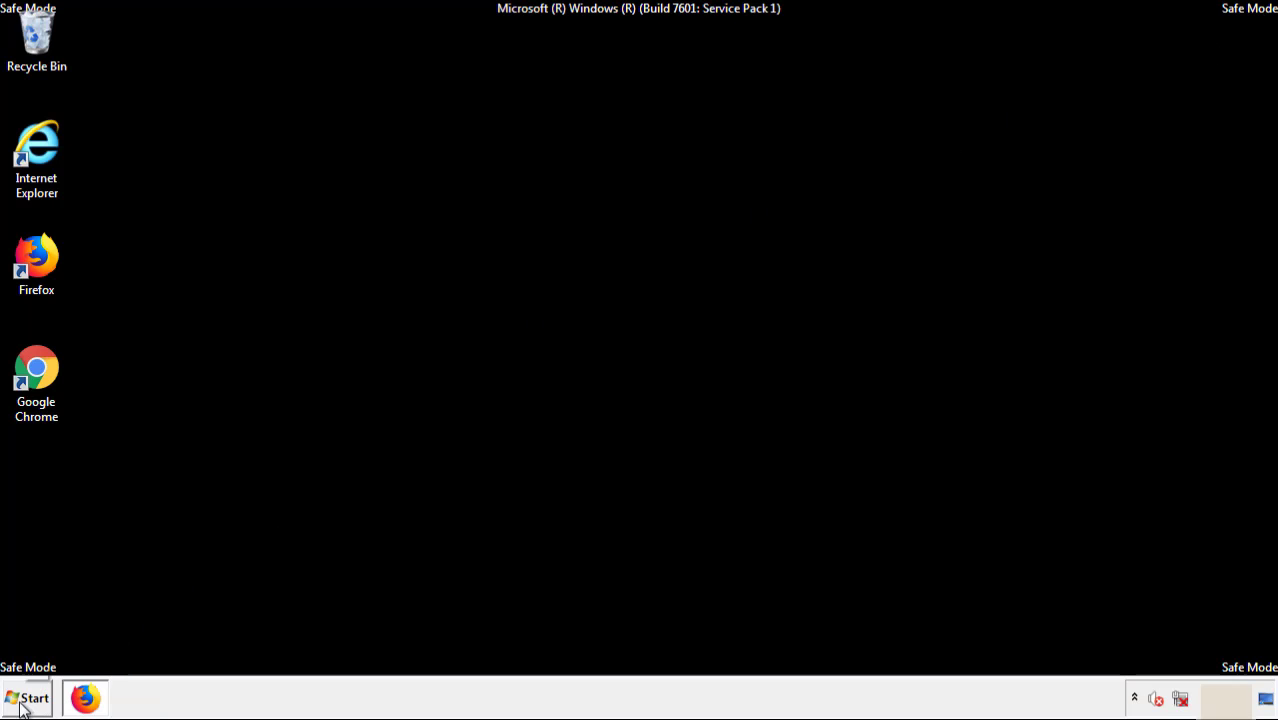
Bring up the Windows shutdown options for restarting the computer
left_click(36, 699)
mouse_move(346, 655)
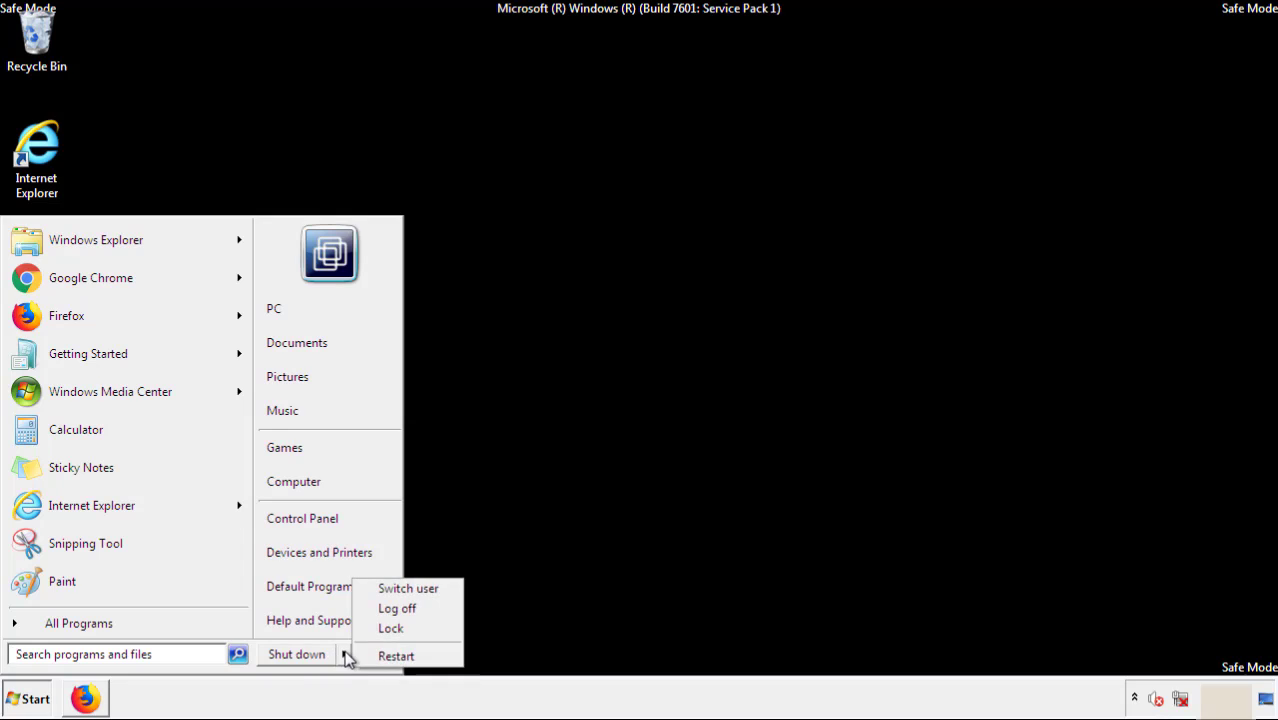